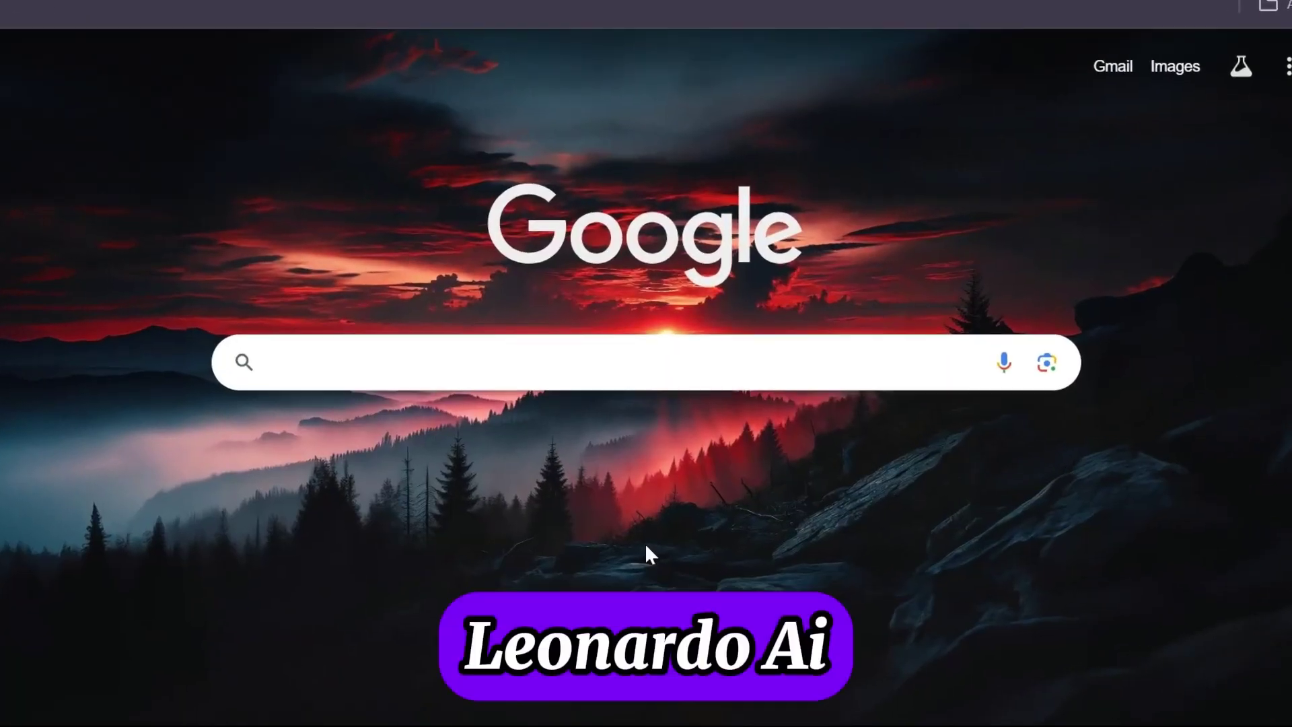
Step: Search Google for 'Leonardo ai' and open the sponsored Leonardo AI website
type("Leonardo ")
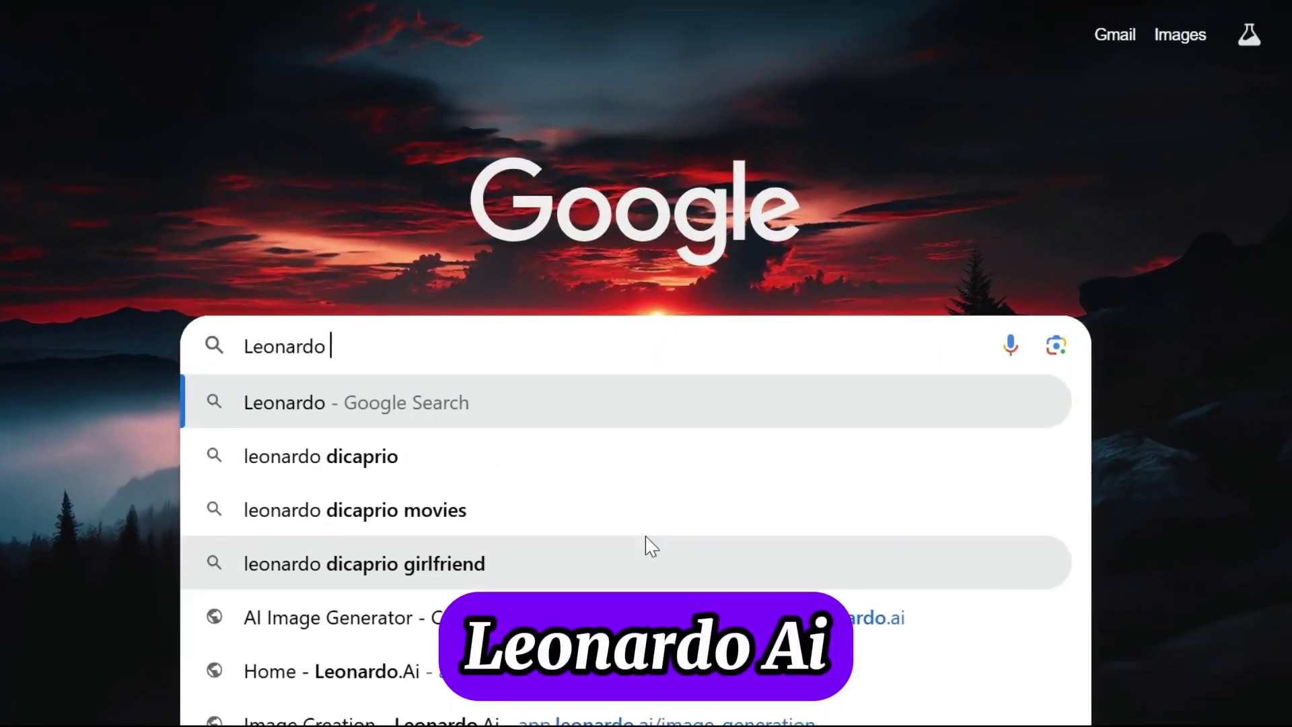
type("ai")
key("Return")
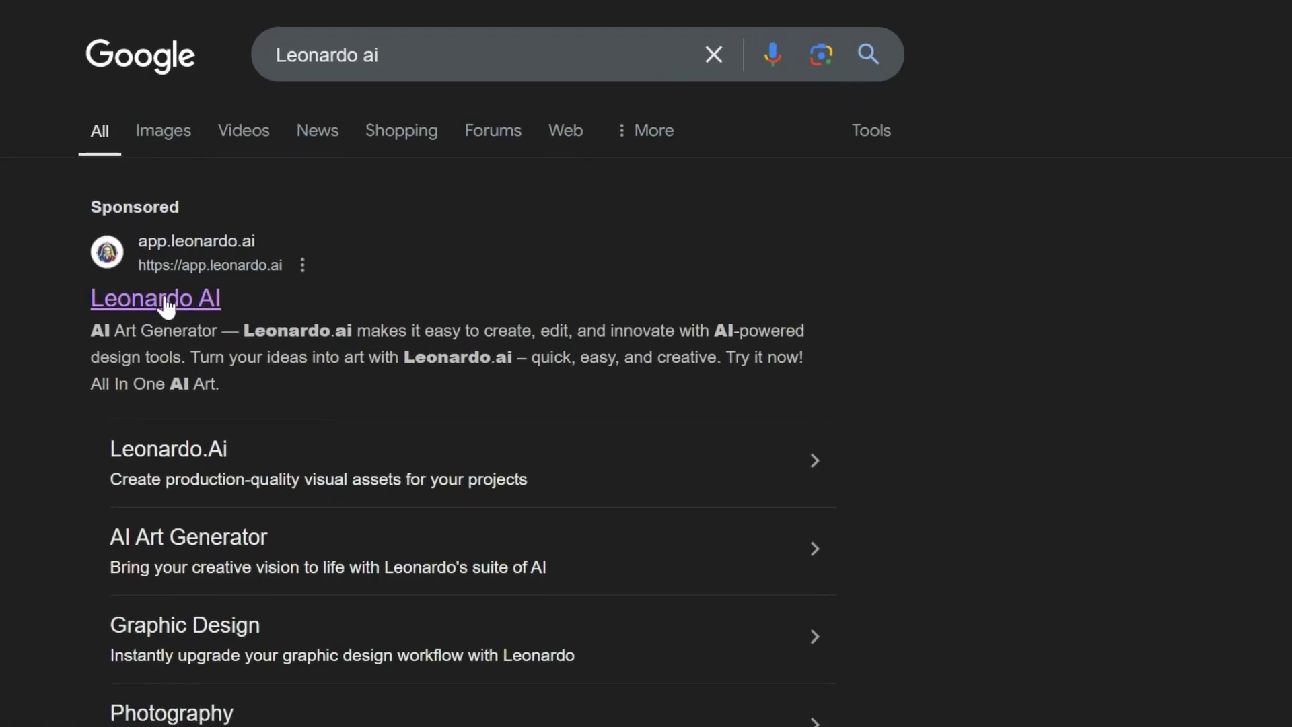
left_click(159, 300)
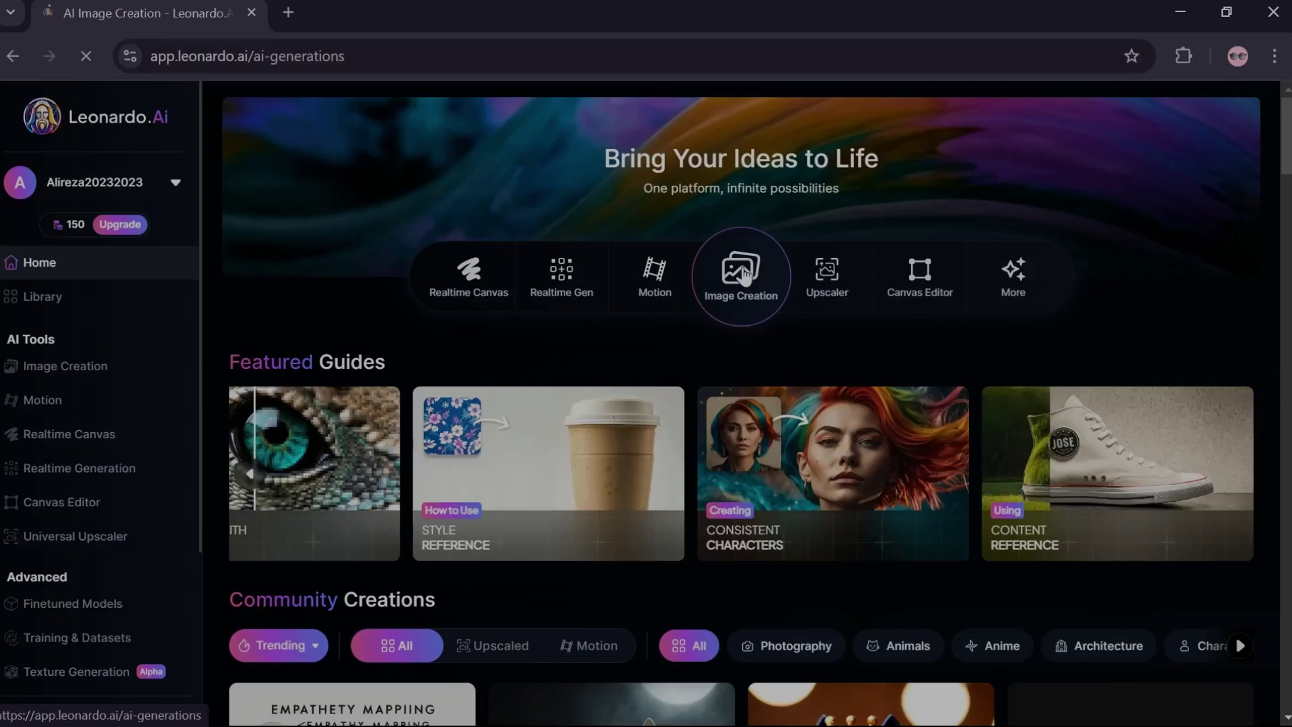
Step: Open Image Creation and browse the banana, strawberry and cauliflower creature generation history
left_click(730, 213)
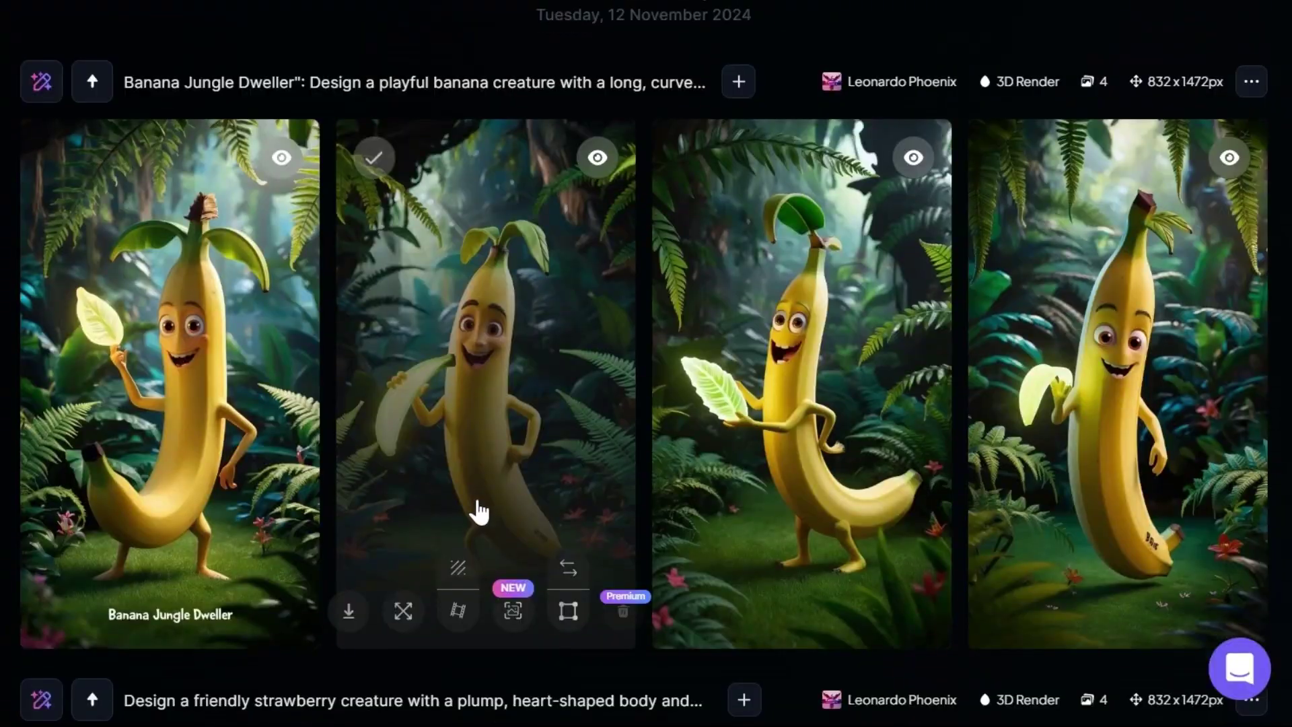
scroll(478, 511, "down", 8)
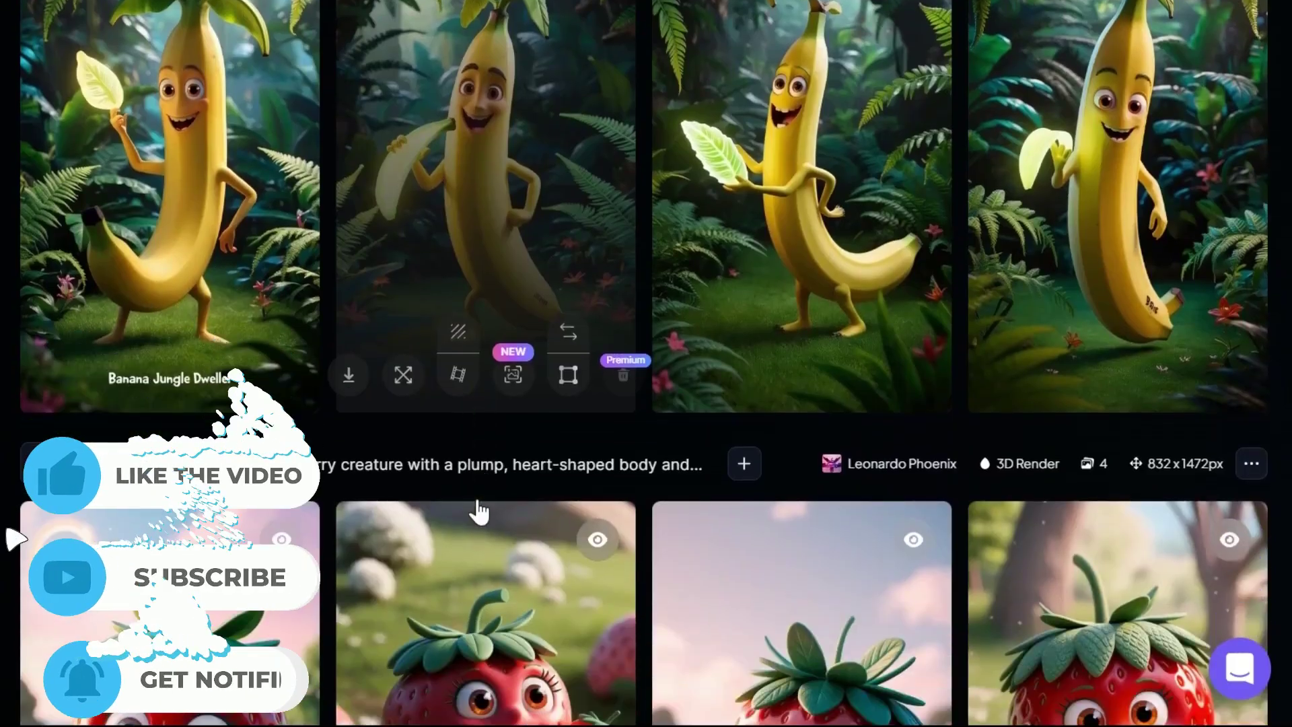
scroll(478, 511, "down", 7)
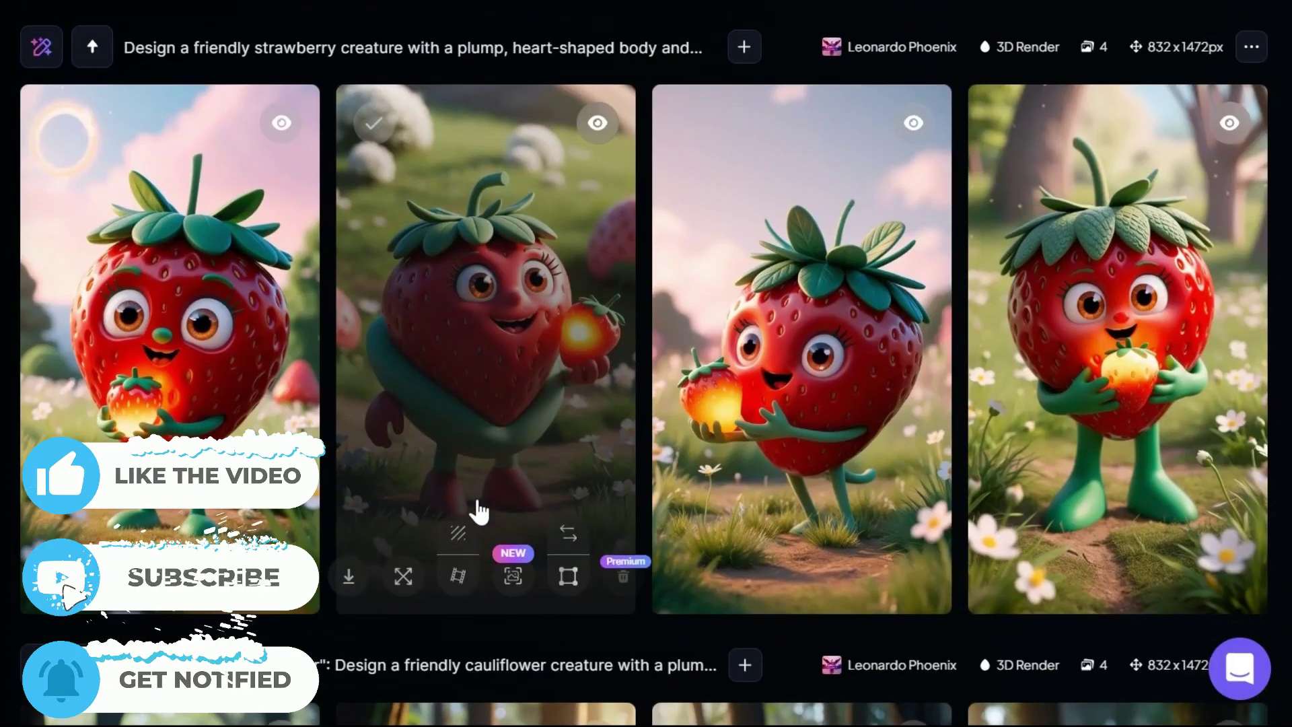
scroll(478, 511, "down", 2)
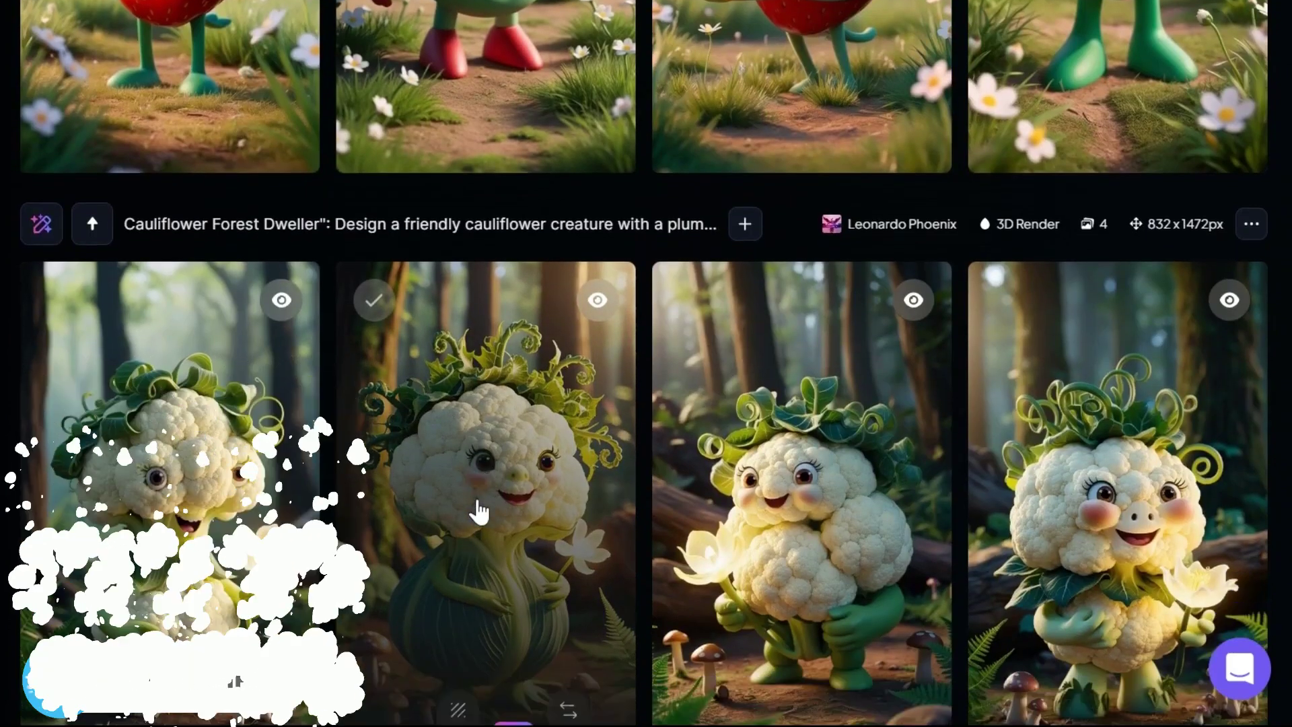
scroll(478, 511, "up", 20)
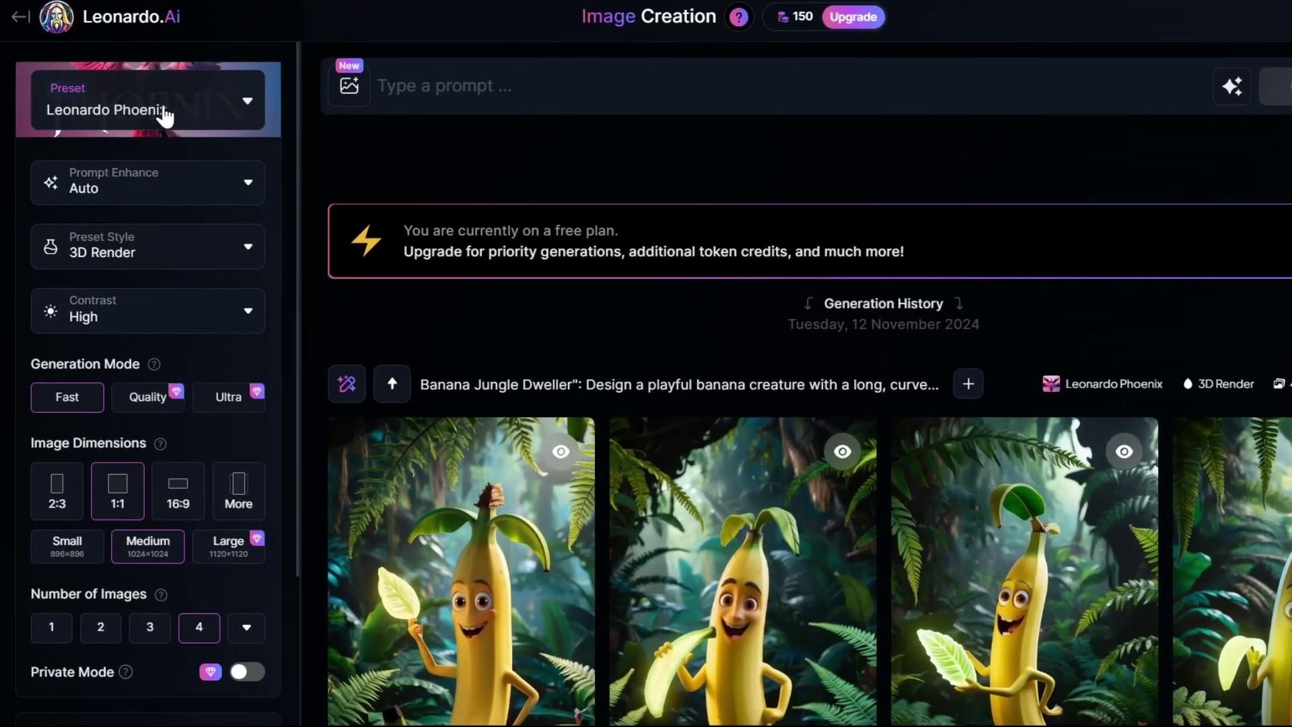
Step: Keep the Leonardo Phoenix preset with 3D Render style and set the image dimensions to 9:16
left_click(164, 116)
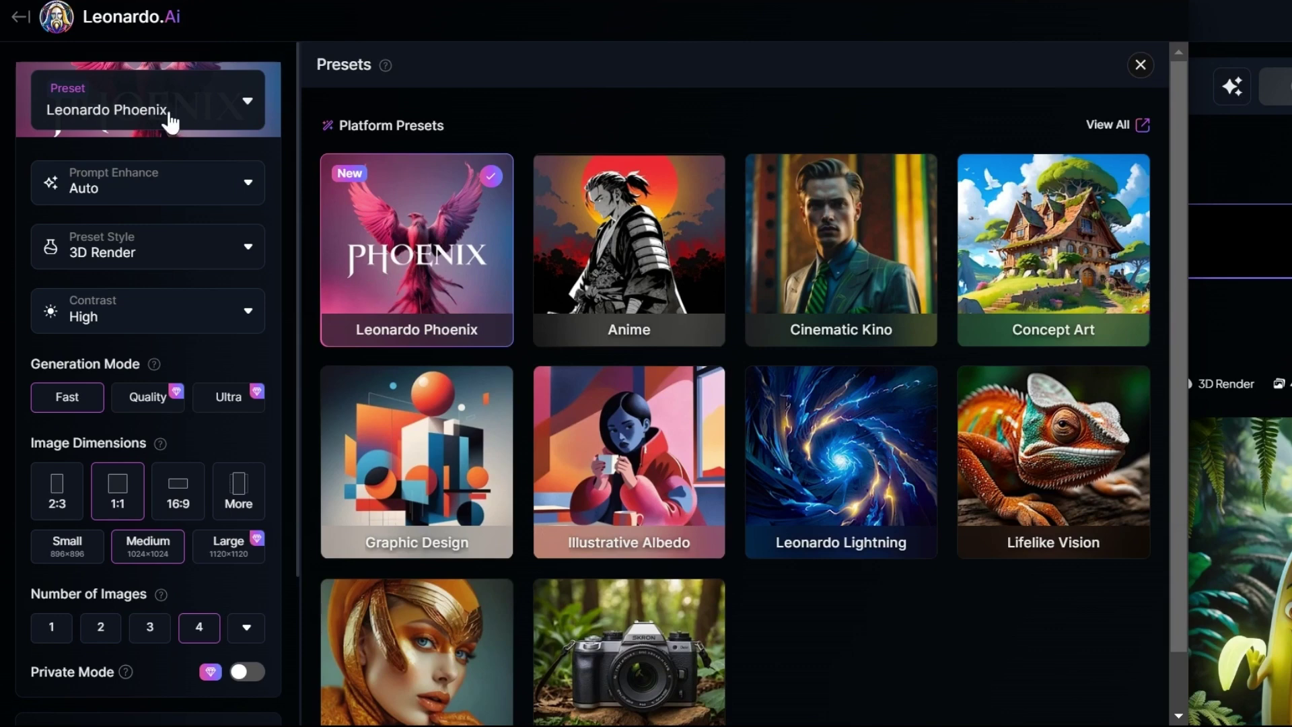
left_click(126, 98)
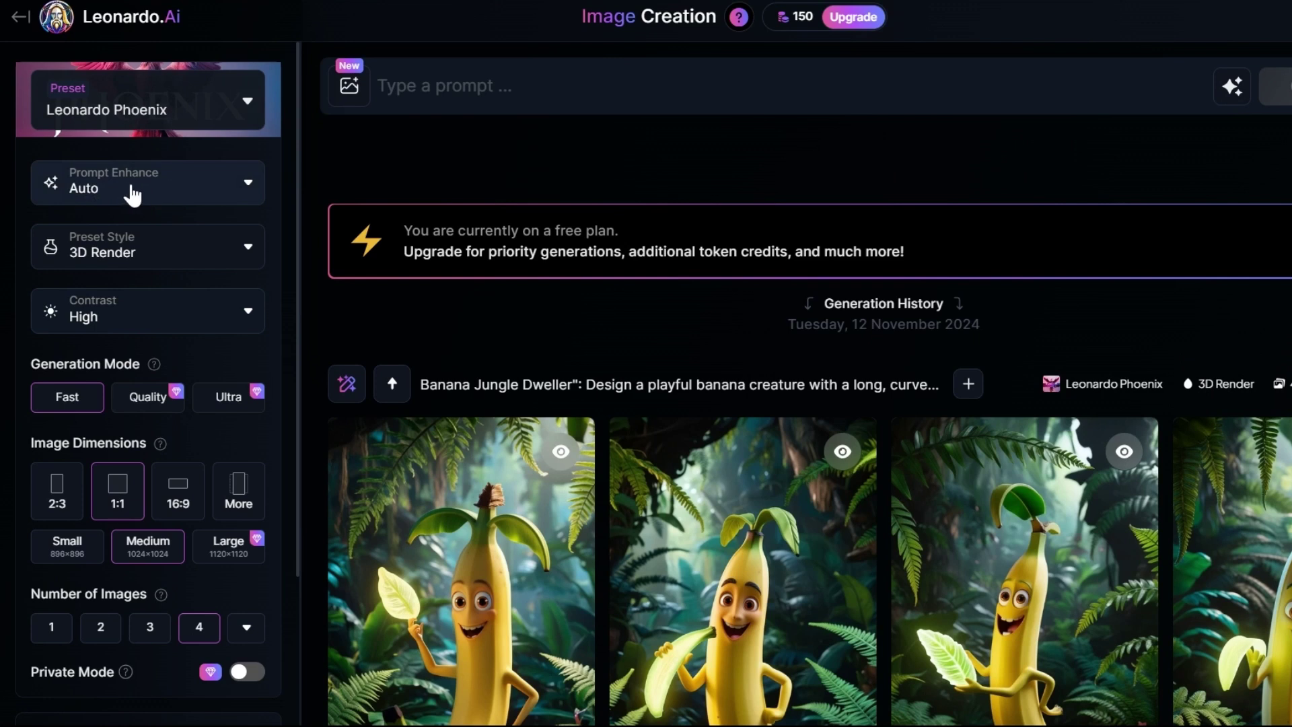
left_click(133, 259)
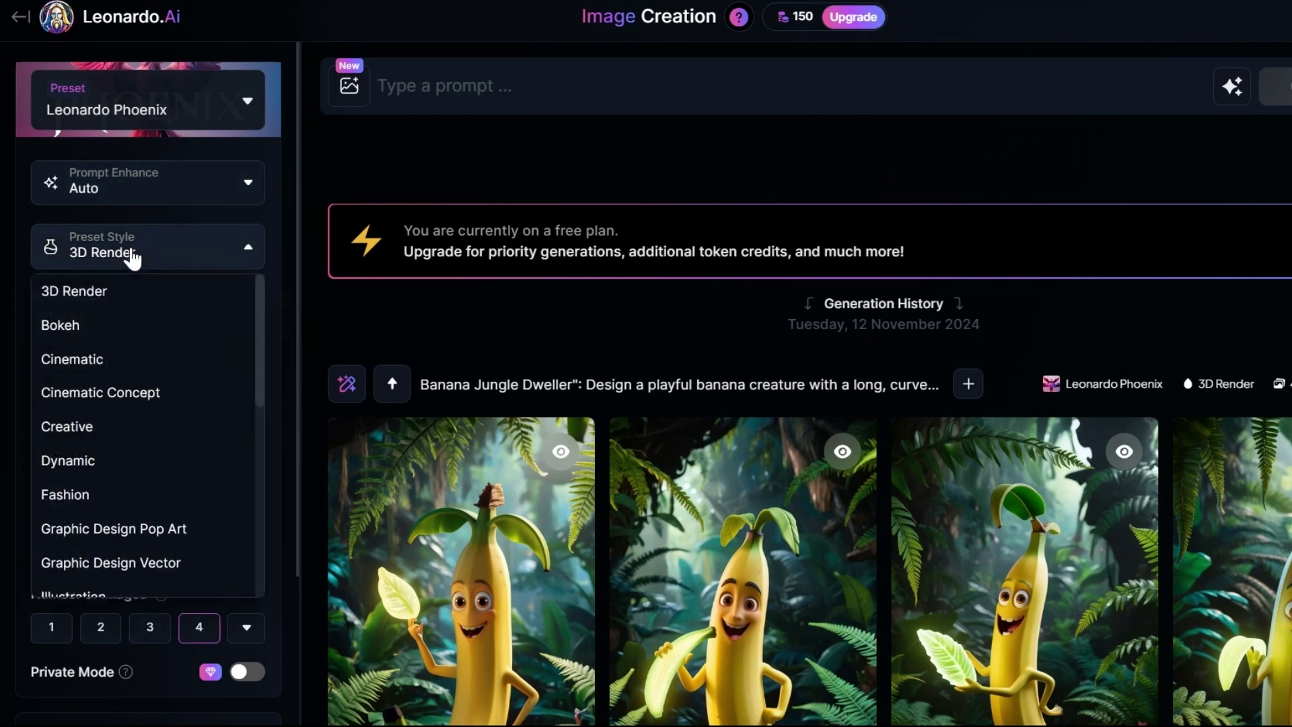
left_click(135, 296)
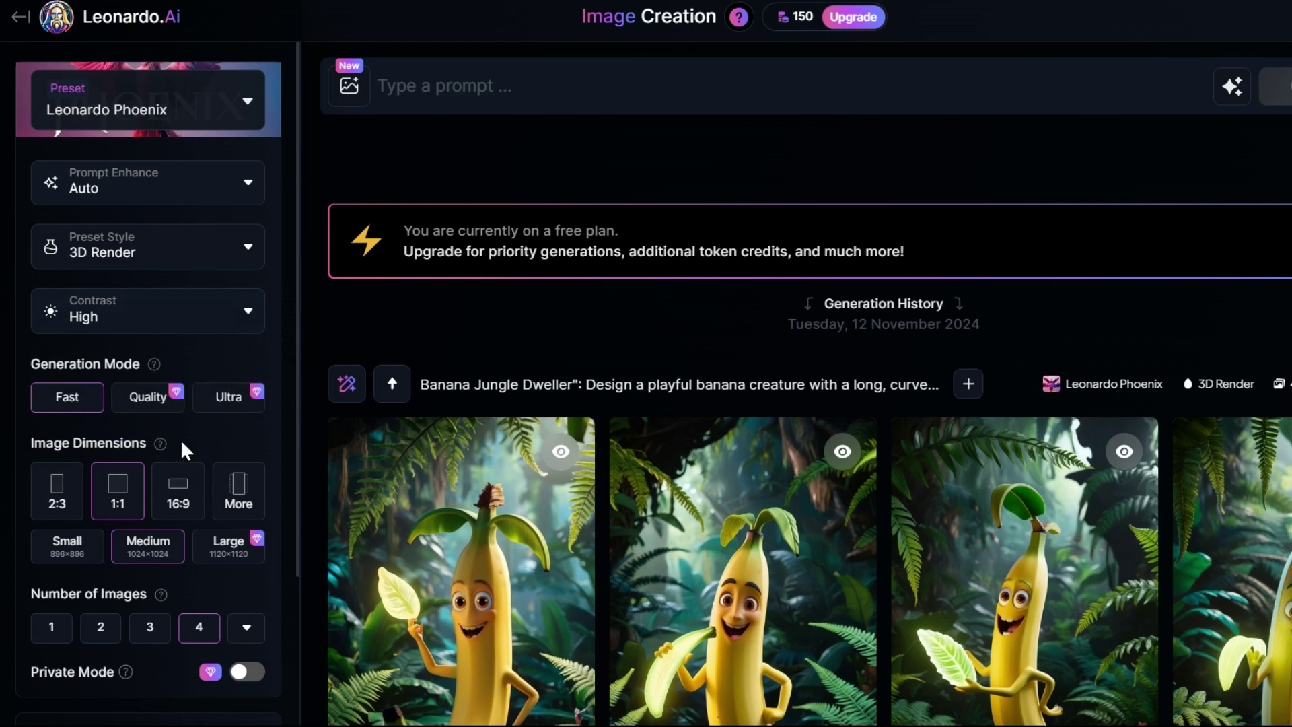
left_click(240, 497)
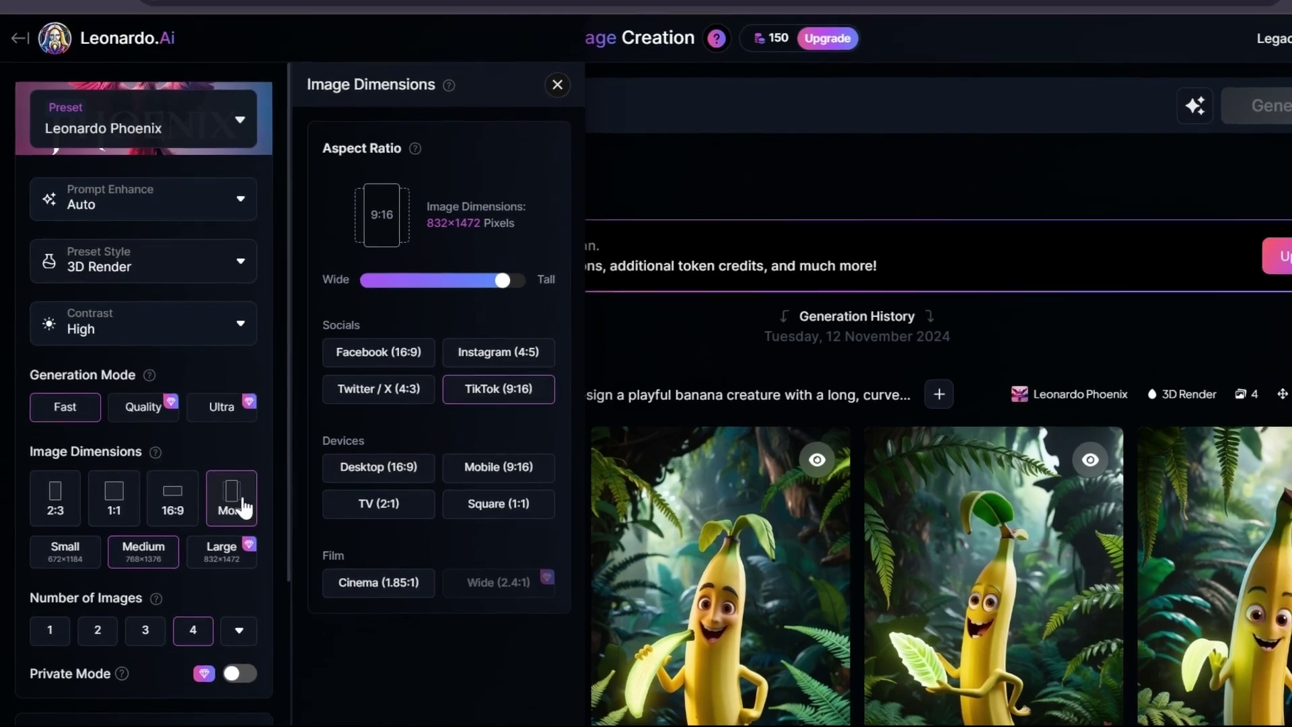
left_click(238, 494)
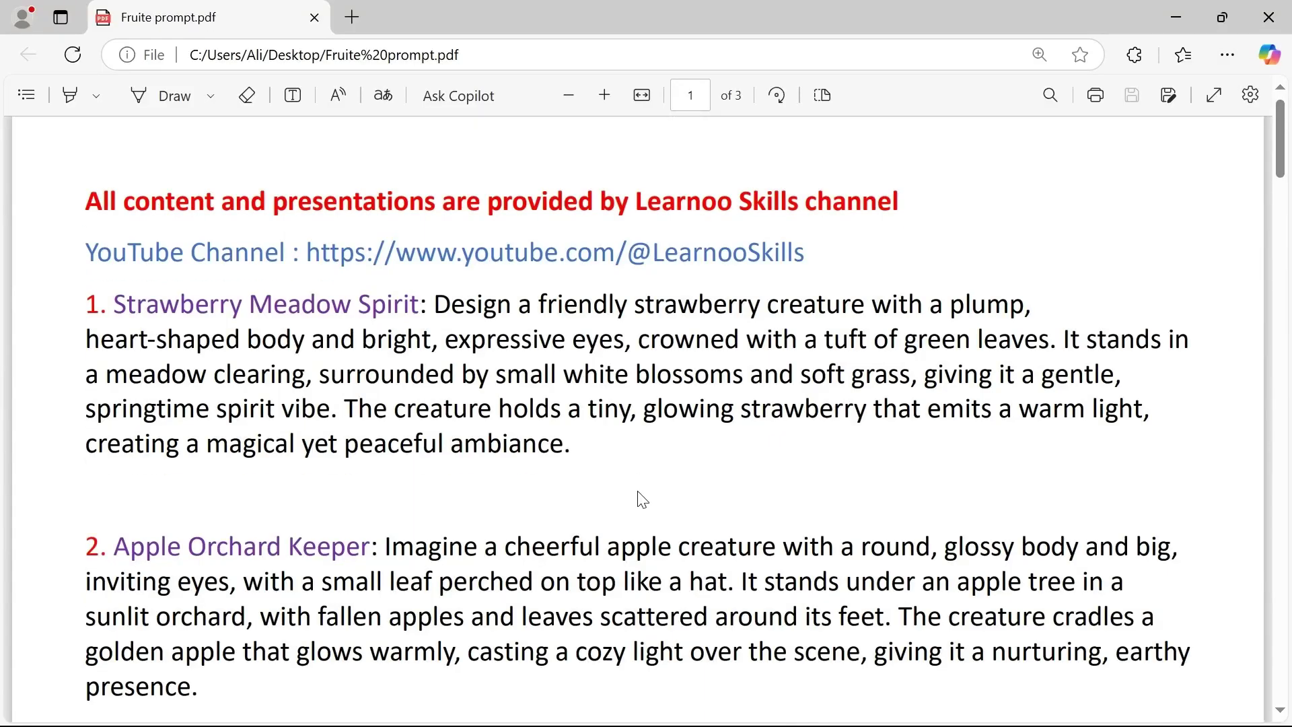
Step: Scroll the Fruite prompt PDF to page 3 and paste the cauliflower creature prompt into Leonardo.Ai
scroll(642, 499, "down", 3)
scroll(643, 499, "down", 7)
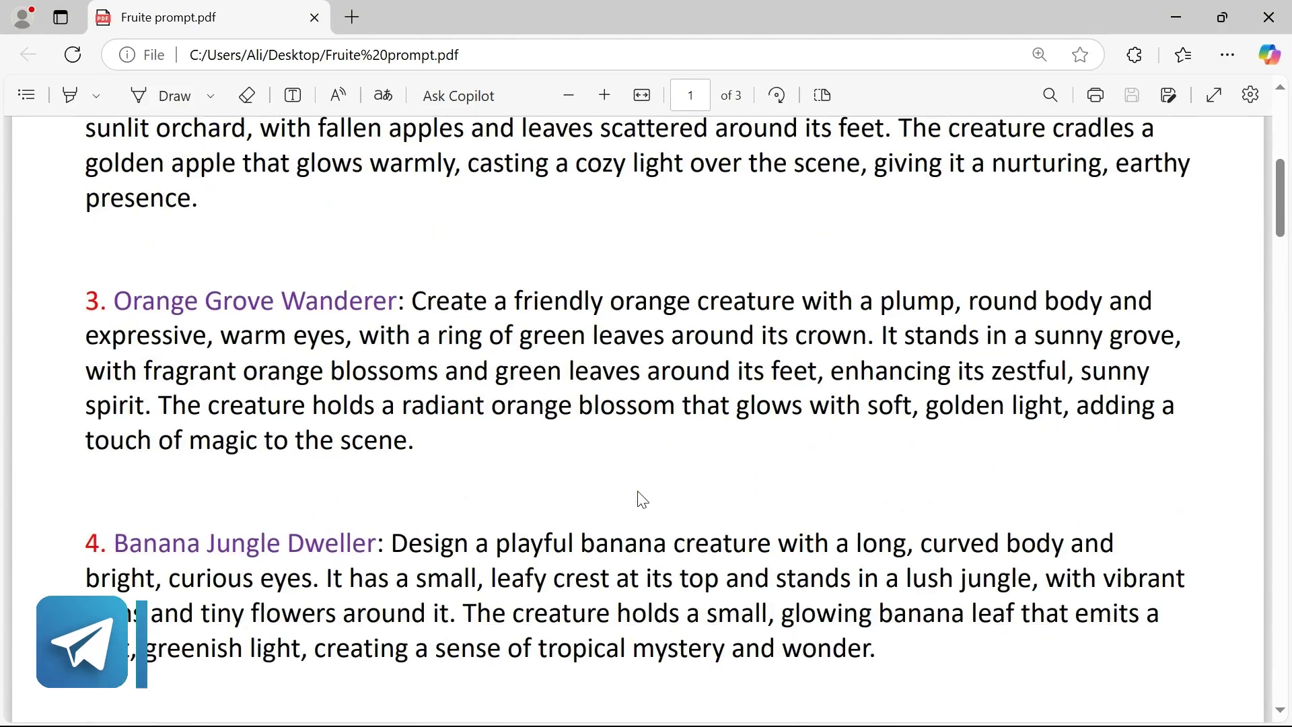
scroll(642, 499, "down", 7)
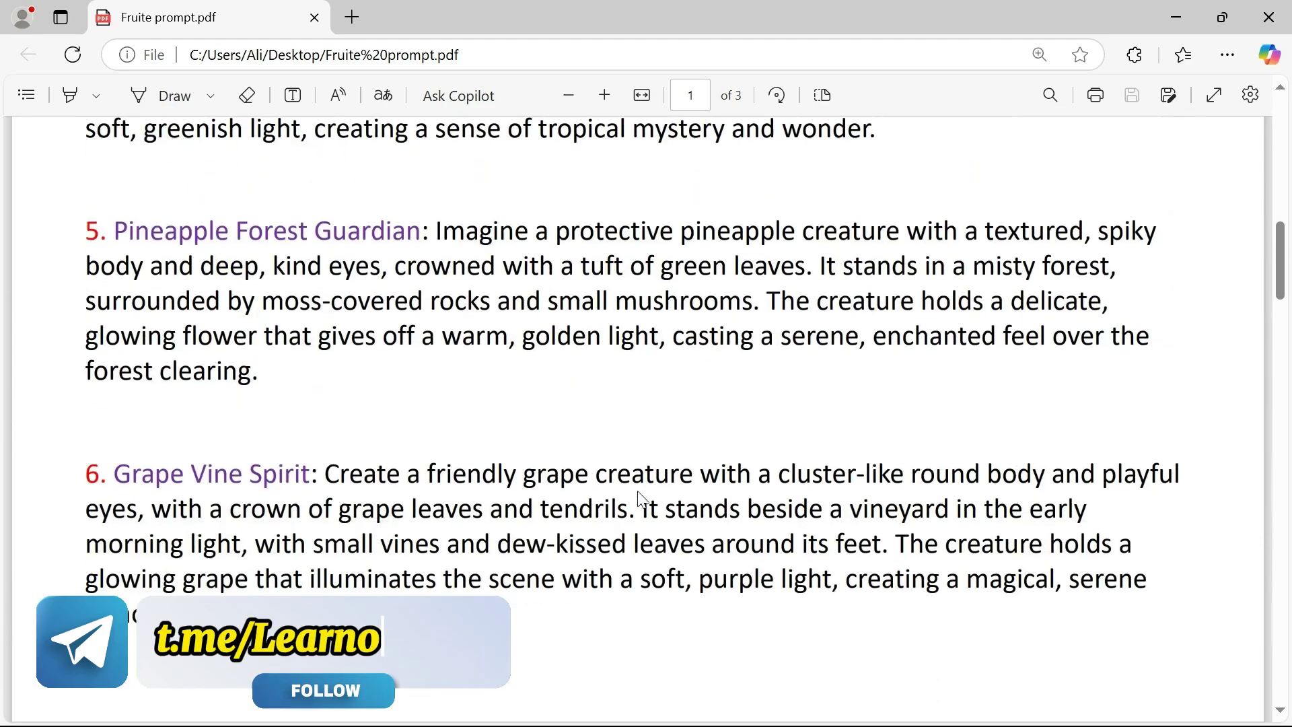
scroll(643, 499, "down", 6)
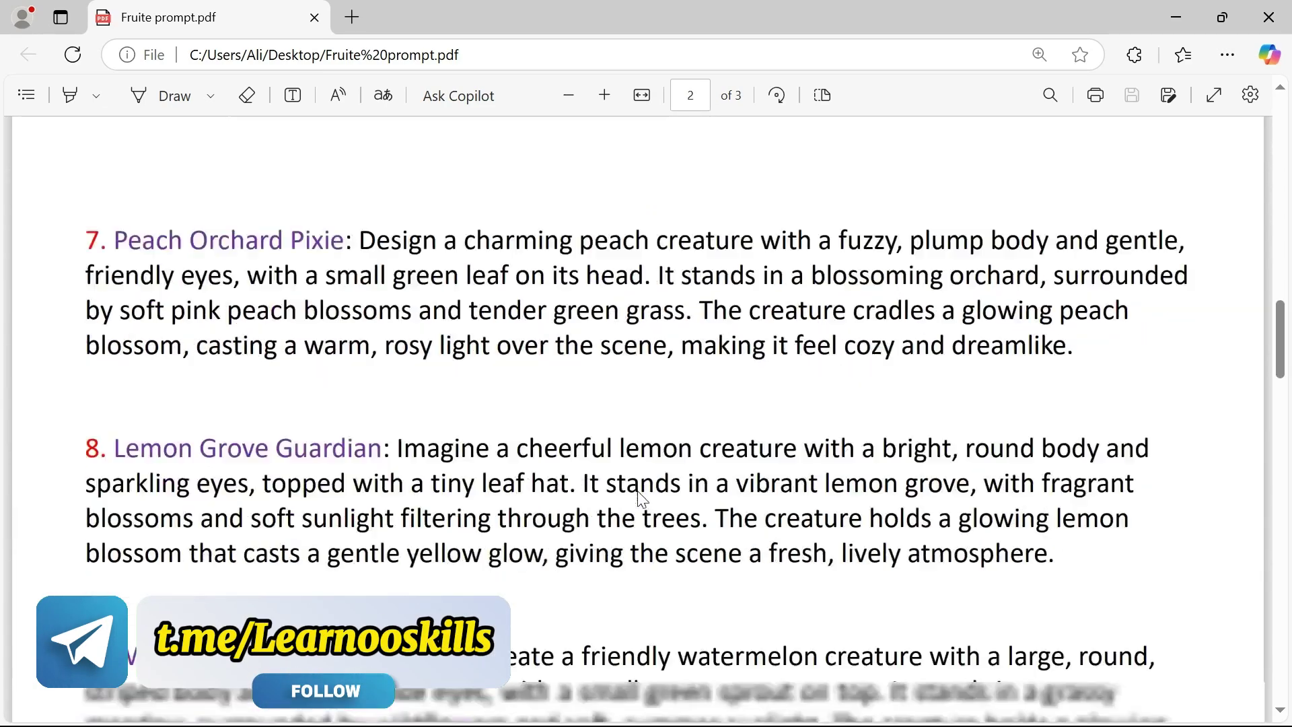
scroll(640, 499, "down", 6)
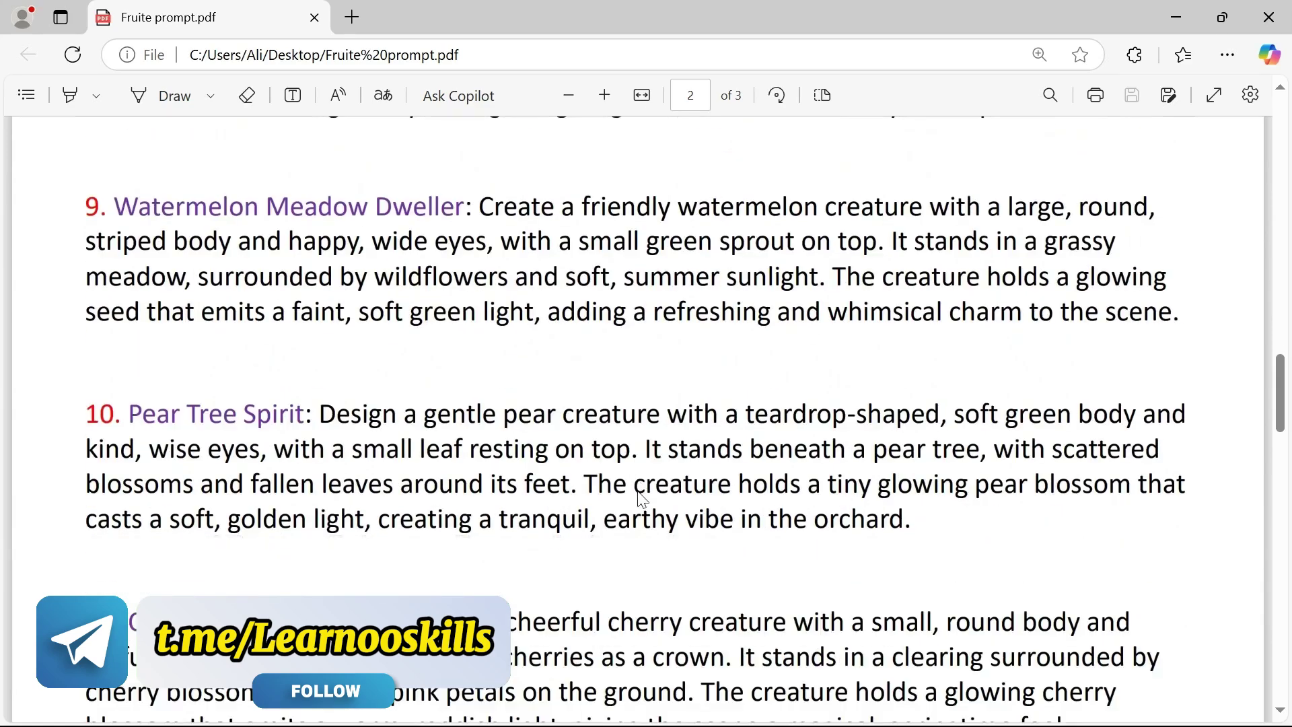
scroll(643, 499, "down", 8)
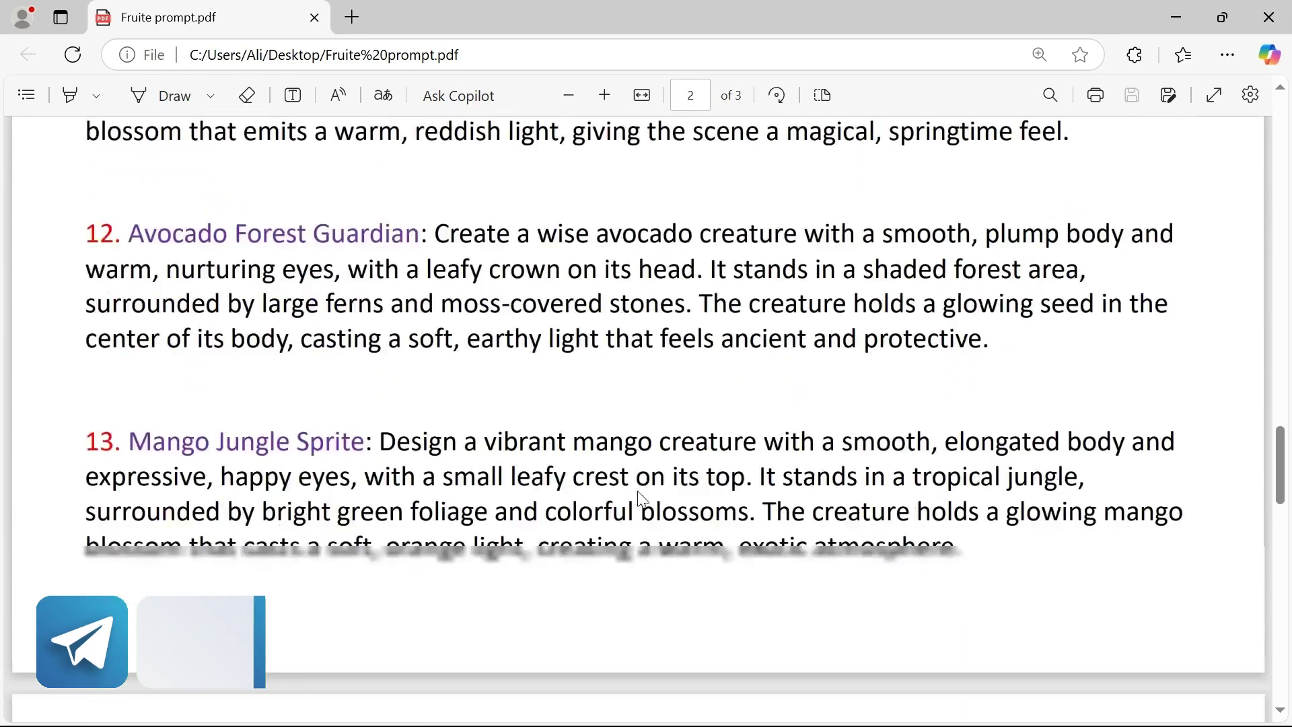
scroll(642, 499, "down", 8)
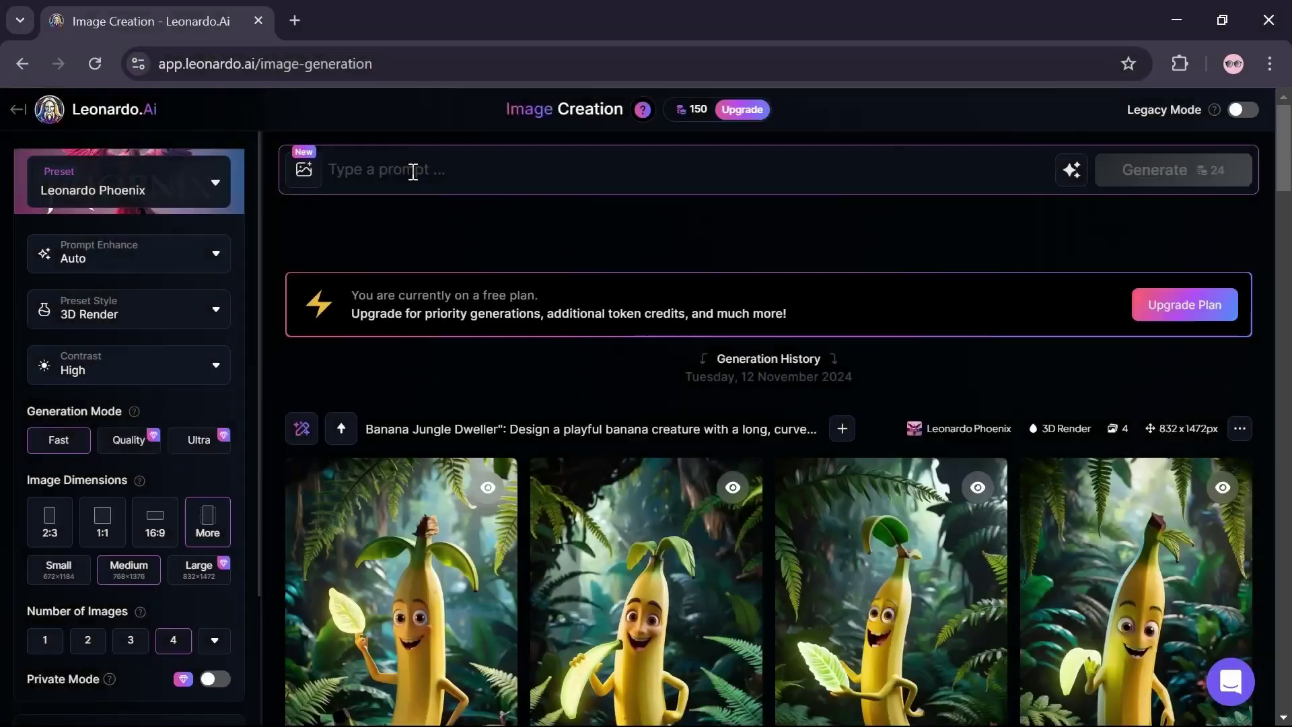
type("Design a friendly cauliflower creature with a plump, rounded body and expressive eyes, its head crowned with curly green leaves. It stands in a woodland clearing, with tiny mushrooms and ferns at its feet, giving it a nature-spirit vibe. The creature holds a delicate, glowing flower that casts a soft light, making the scene feel both magical and earthy.")
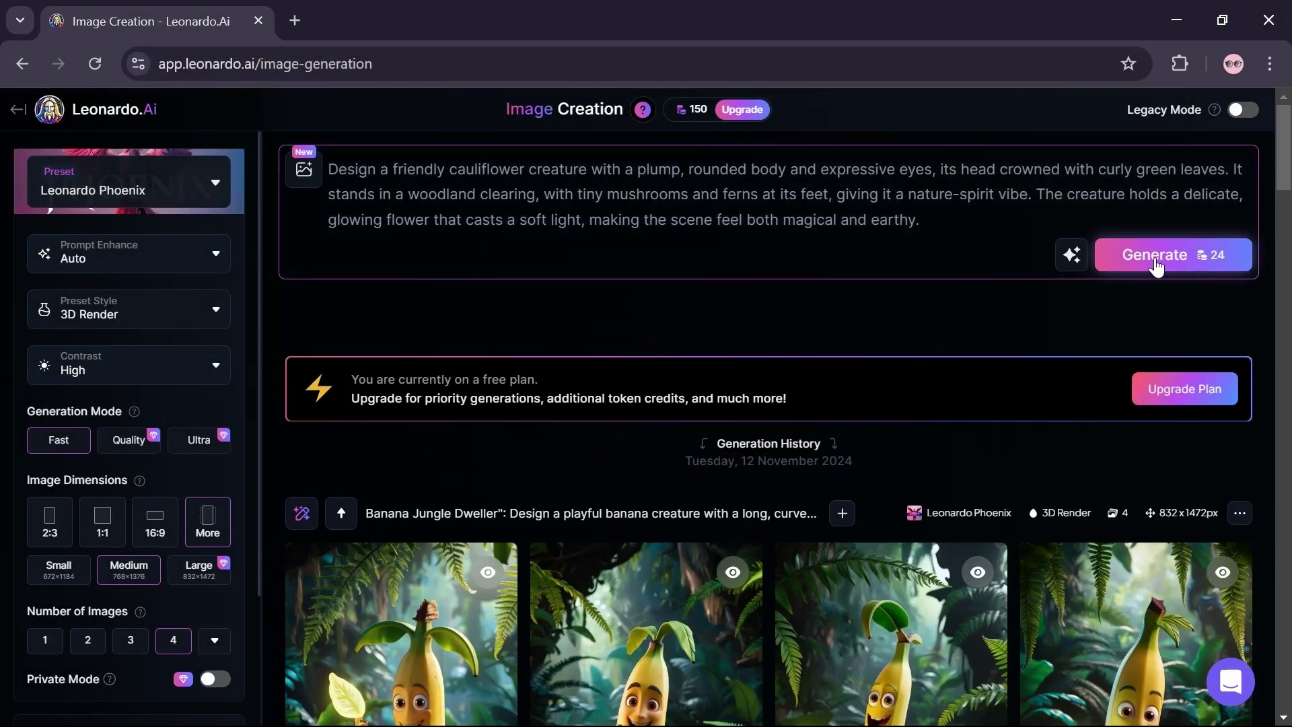
Step: Generate four 832×1472 cauliflower creature images and scroll down to view them
left_click(1190, 260)
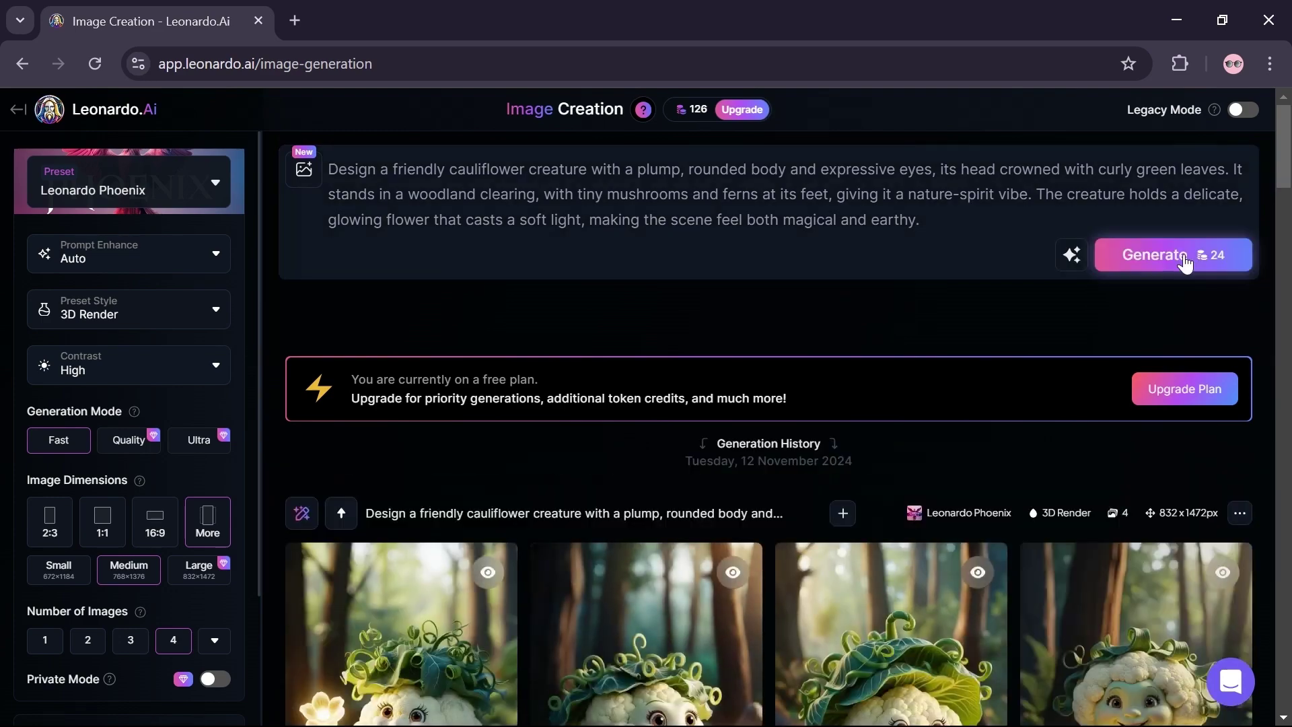
scroll(1185, 263, "down", 1)
scroll(1185, 263, "down", 4)
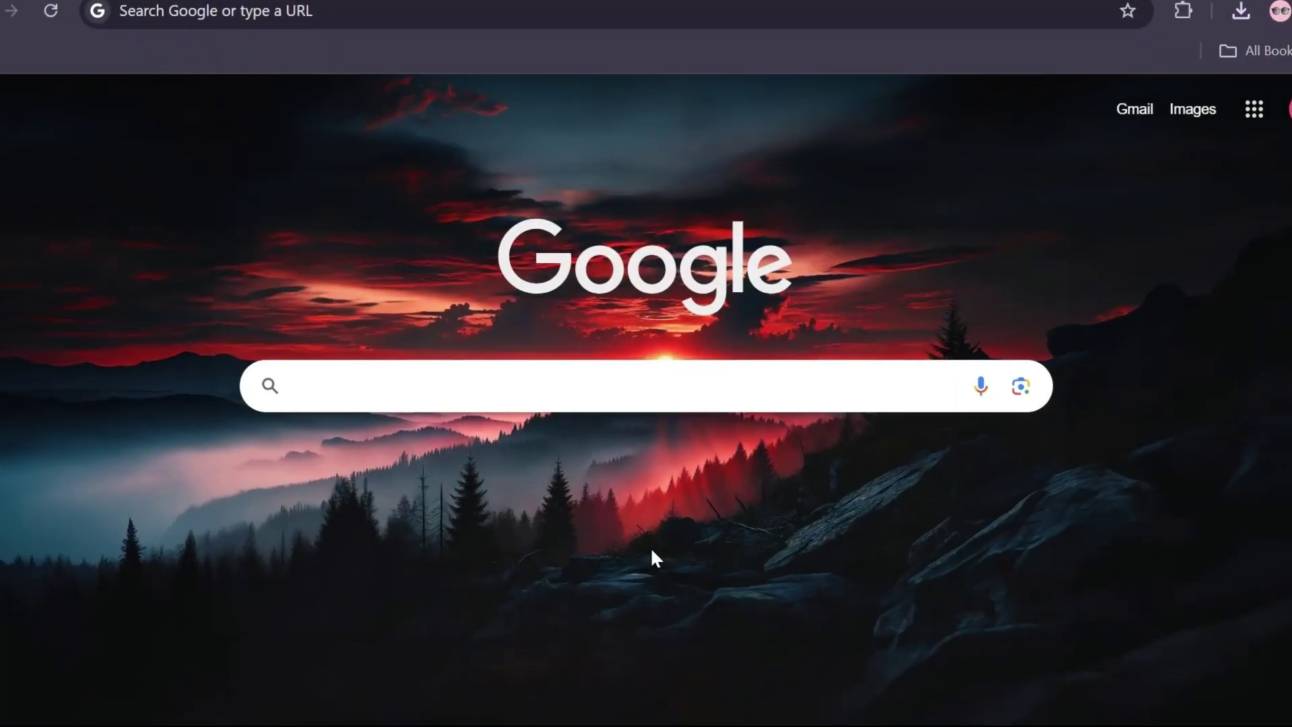
Step: Search Google for 'Runway', open runwayml.com and go into the Runway dashboard
type("Runway")
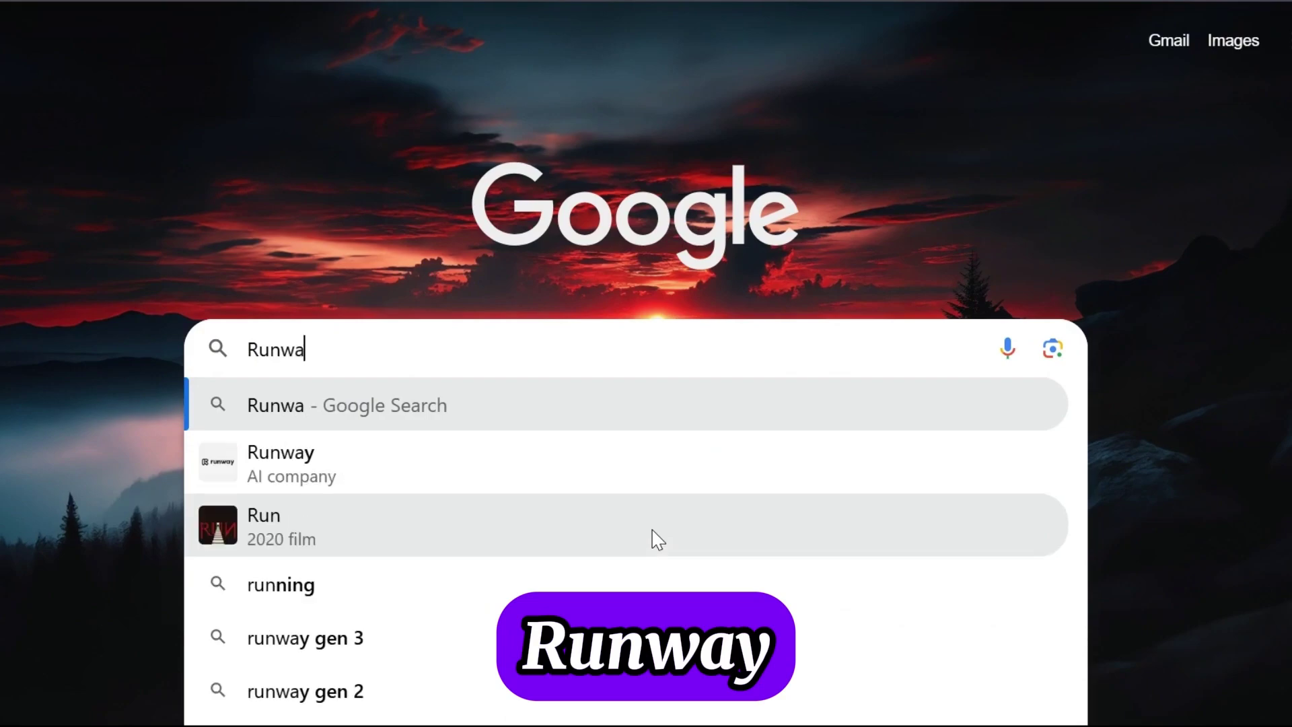
key("Return")
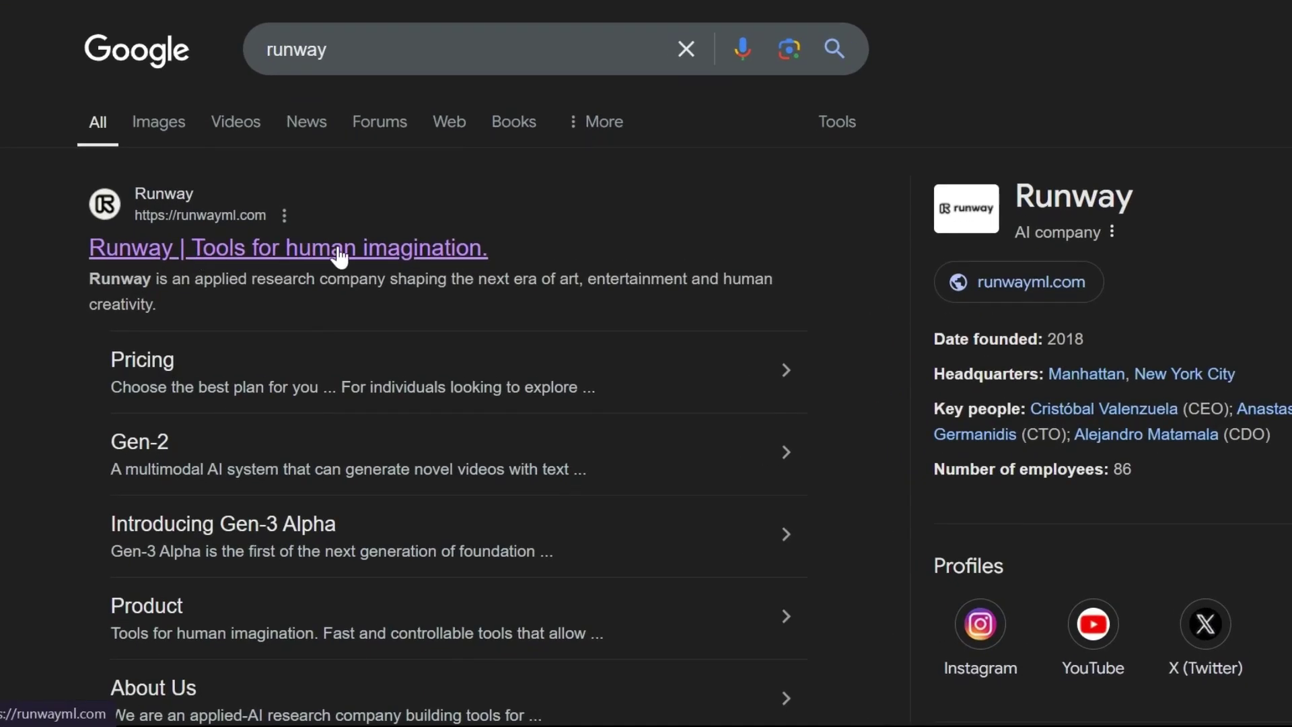
left_click(273, 254)
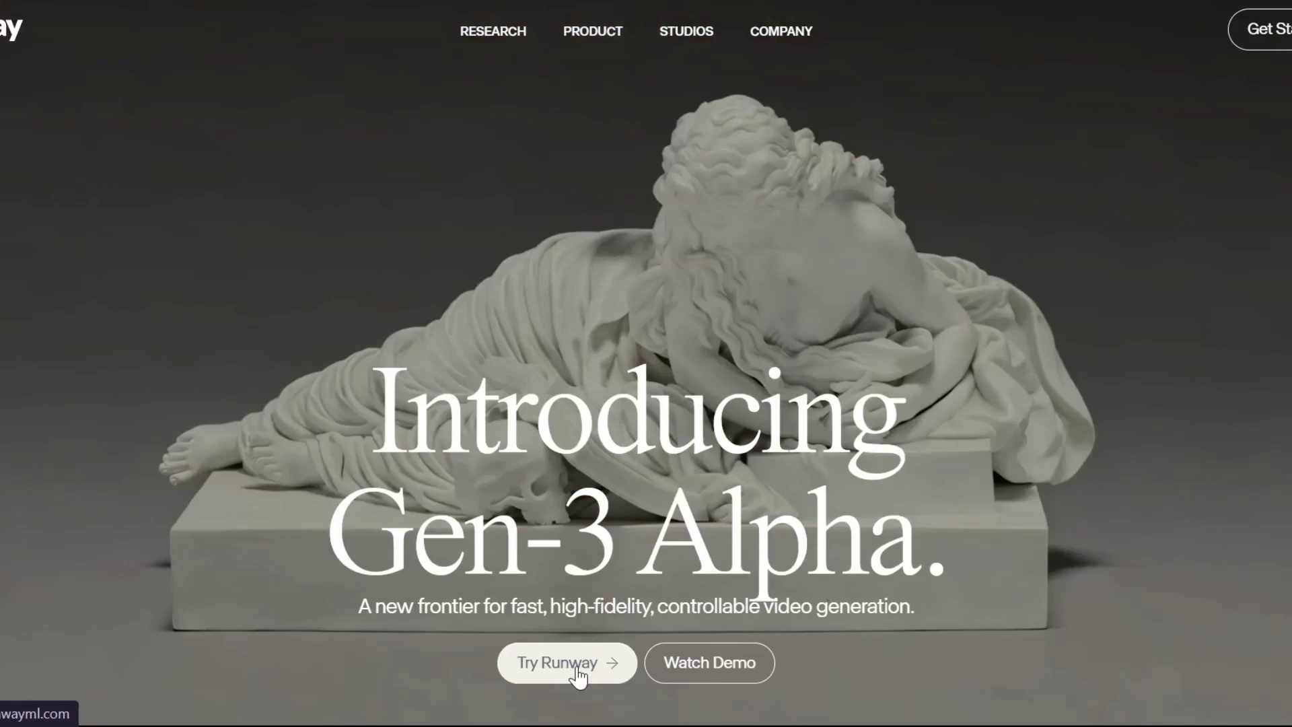
left_click(578, 672)
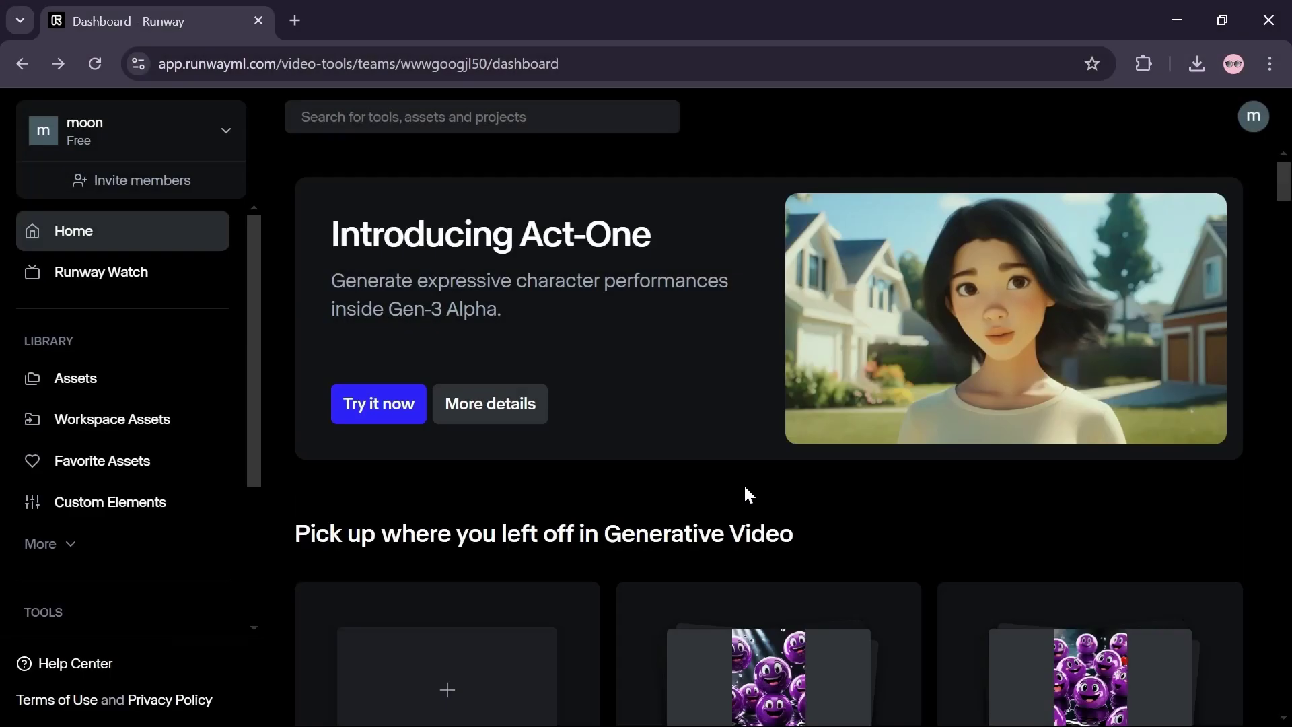
scroll(744, 487, "down", 10)
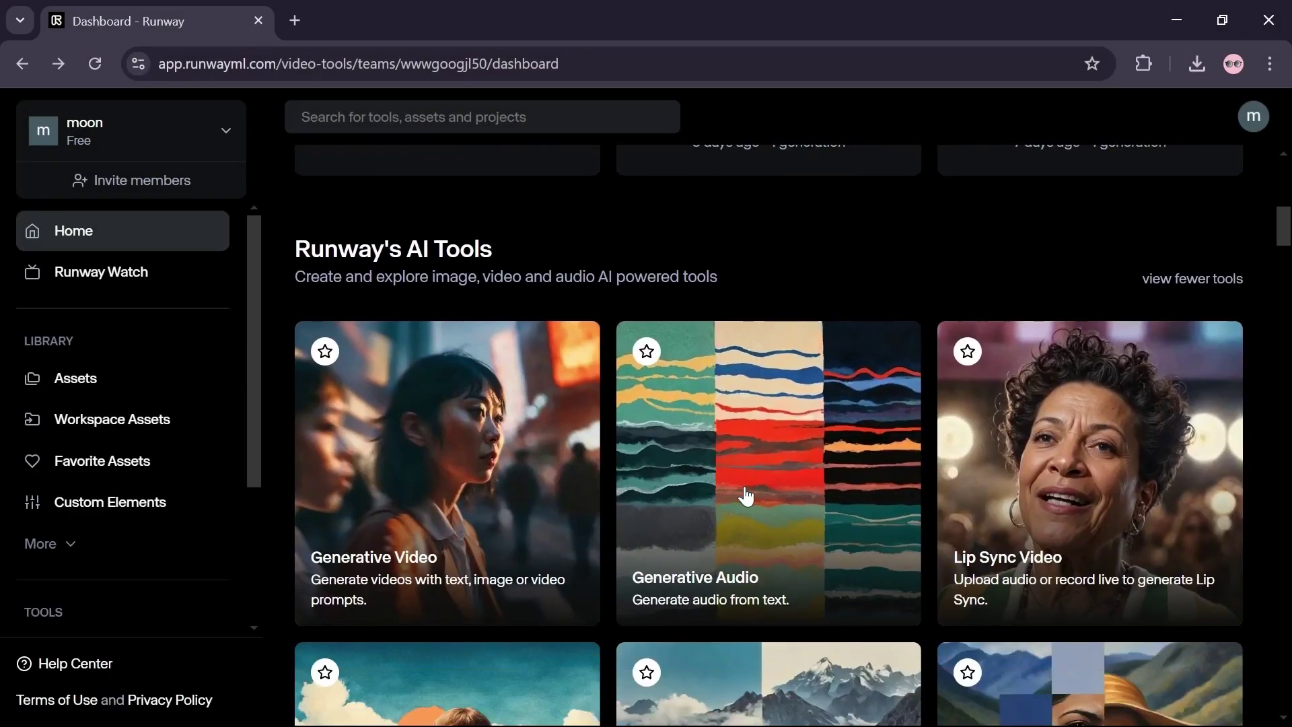
Step: Open Generative Video, upload the cauliflower creature image as the first frame, and start the prompt
scroll(744, 495, "down", 2)
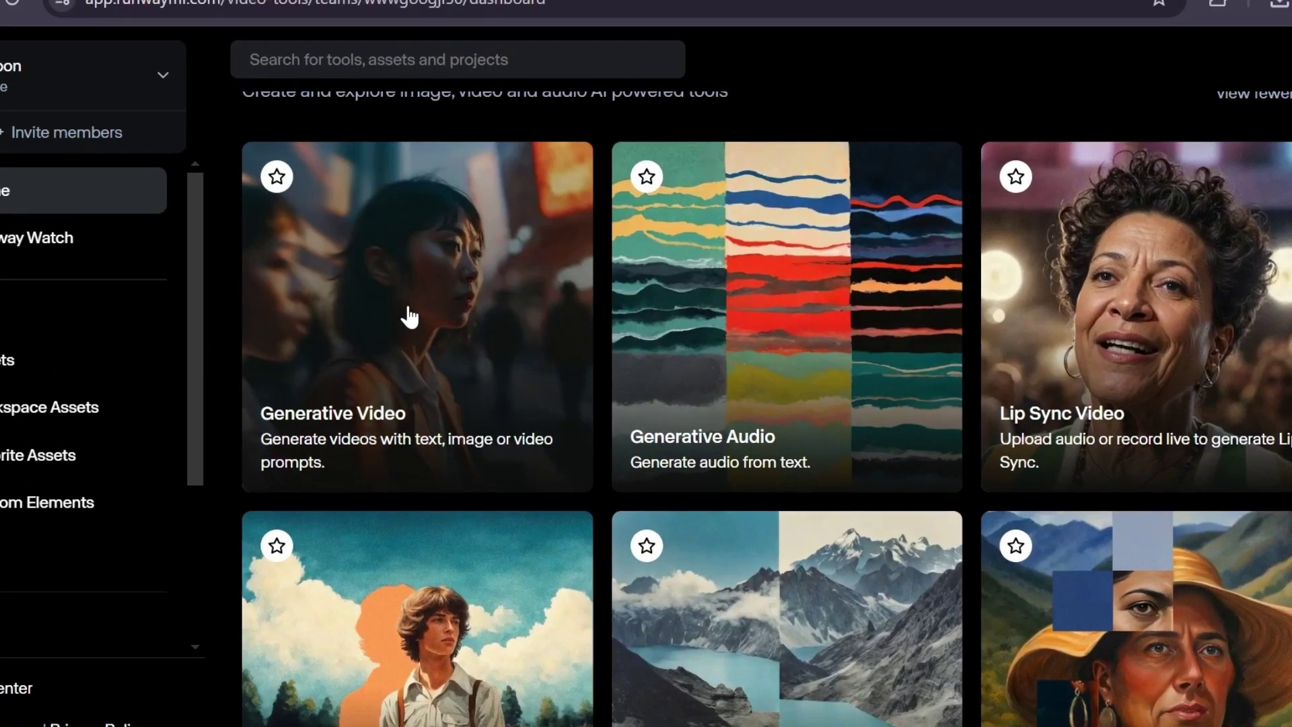
left_click(409, 316)
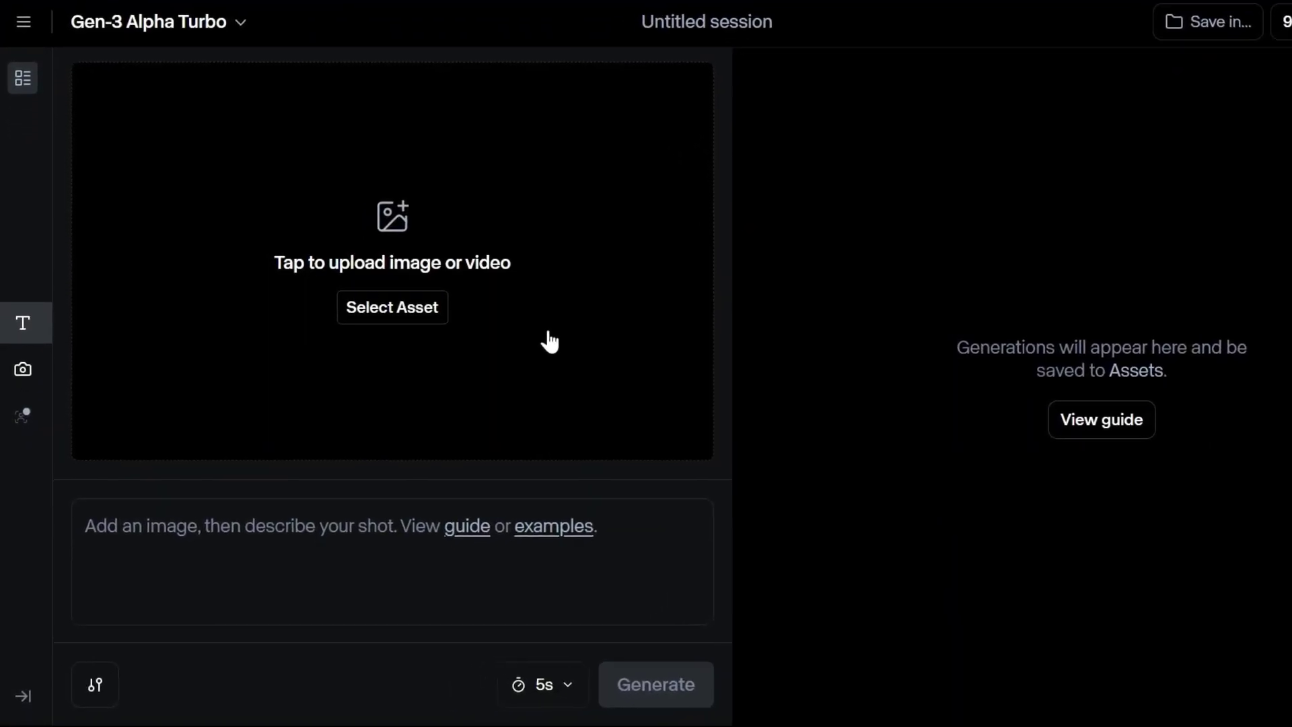
left_click(415, 264)
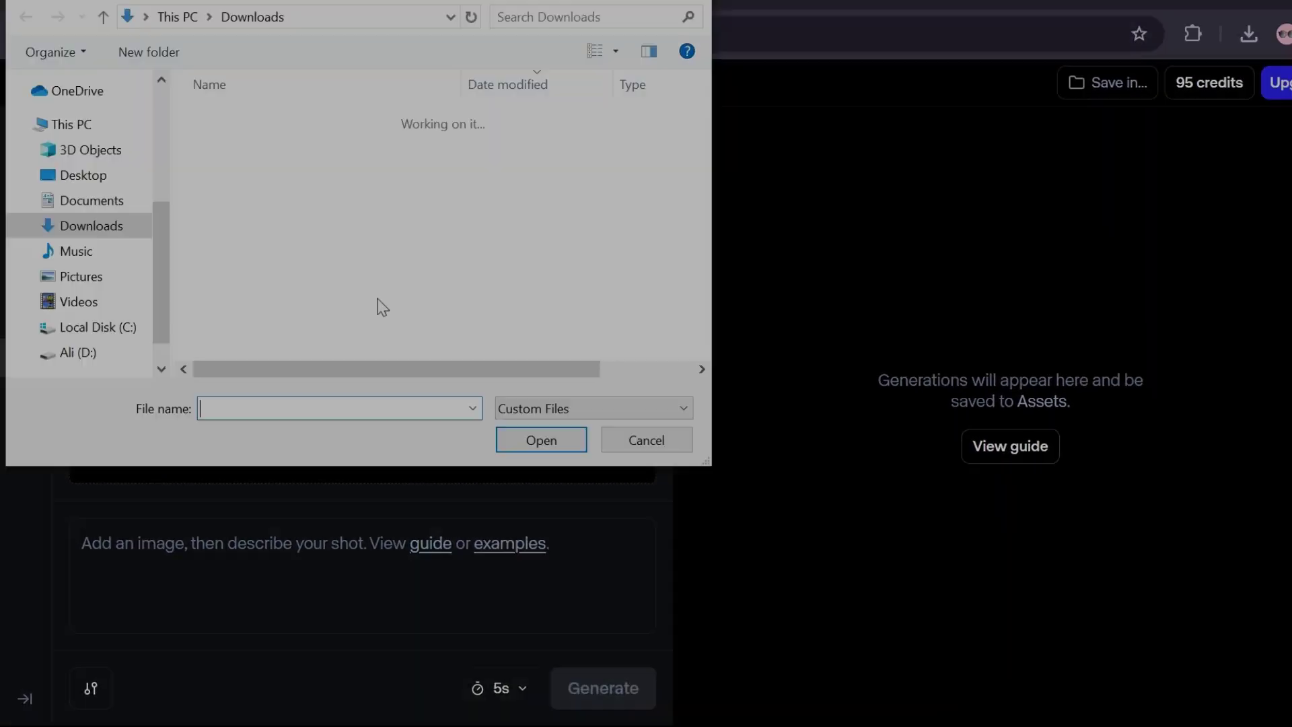
left_click(604, 394)
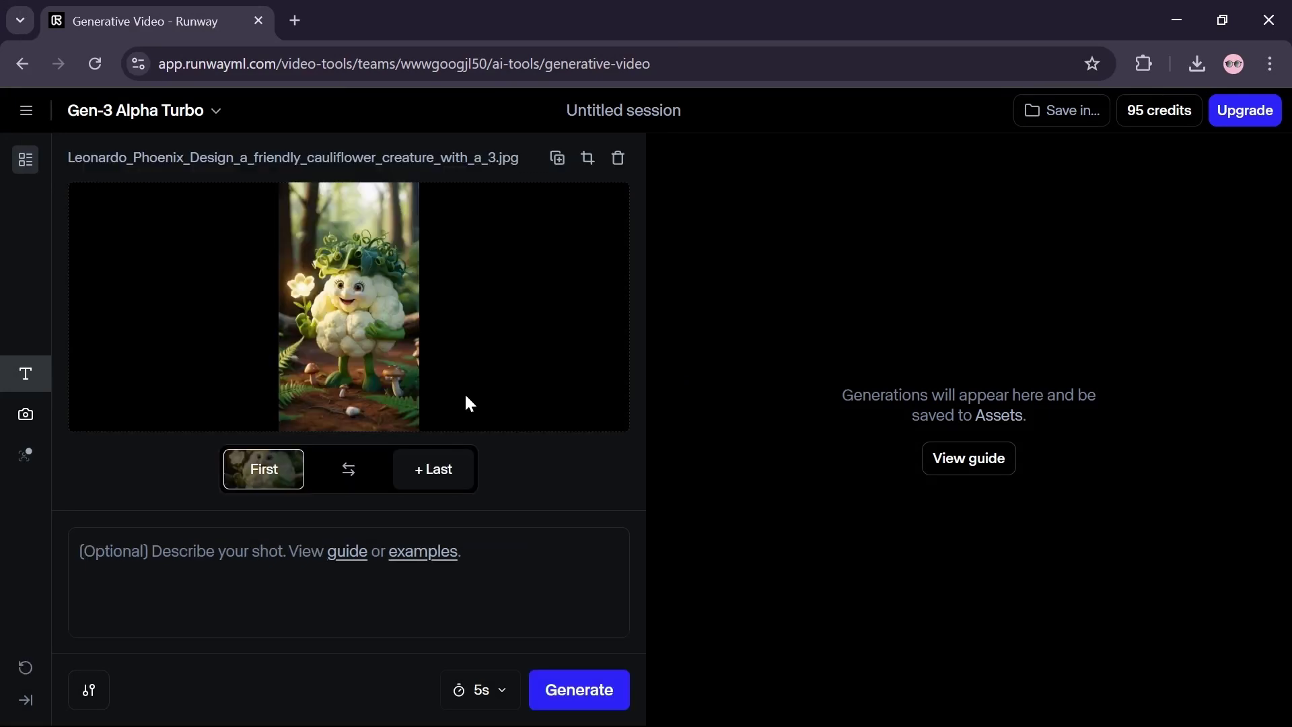
left_click(262, 604)
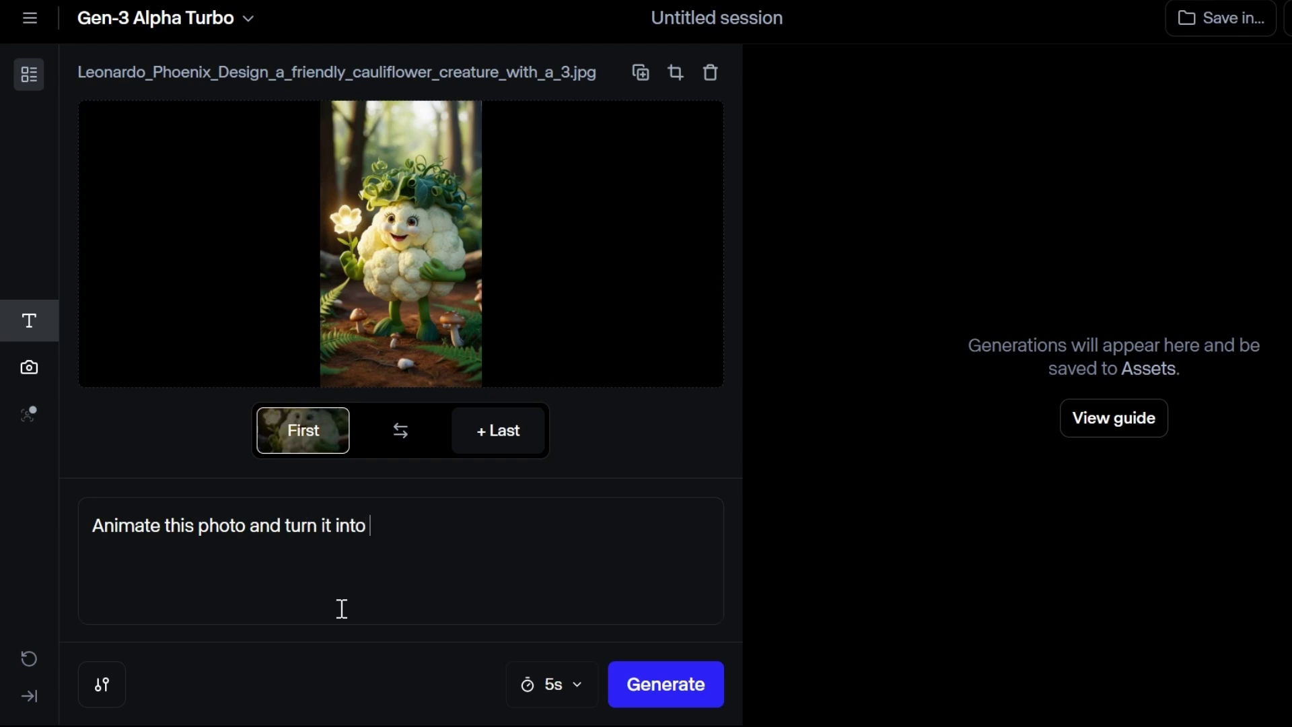
Step: Finish the prompt 'Animate this photo and turn it into a video.' and set duration to 10 seconds
type("eo.")
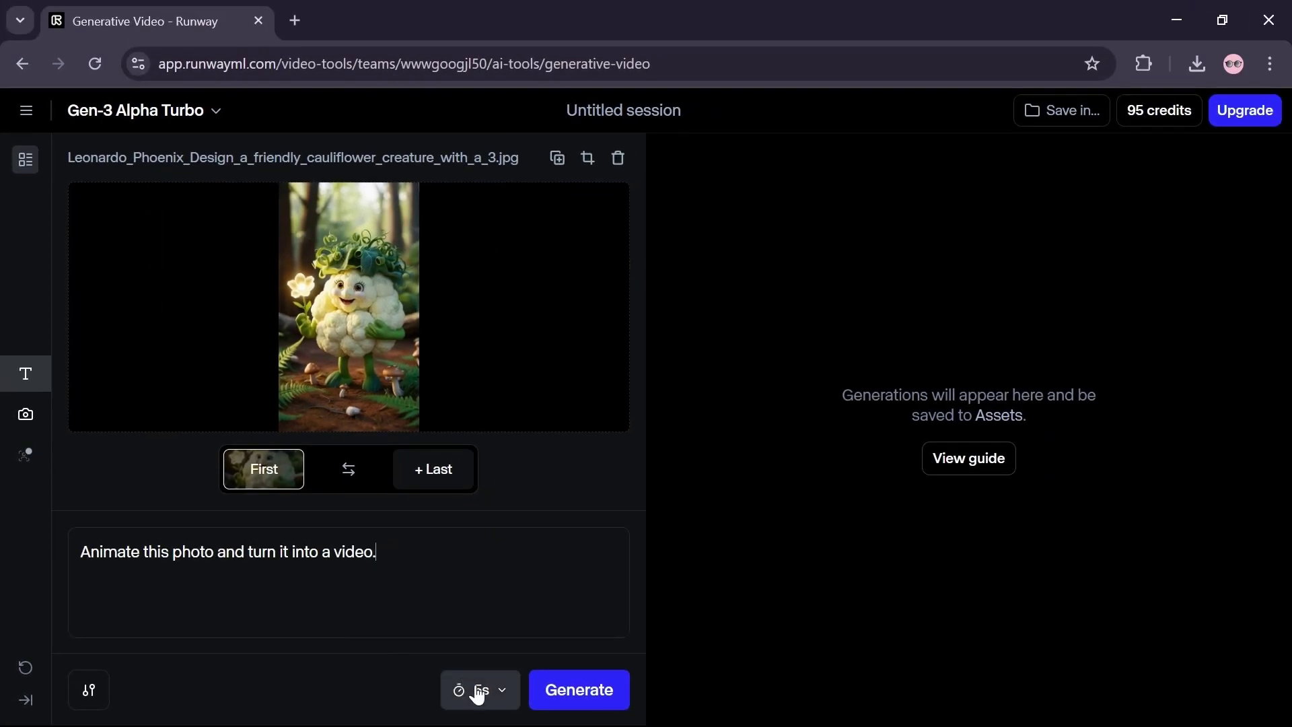
left_click(478, 693)
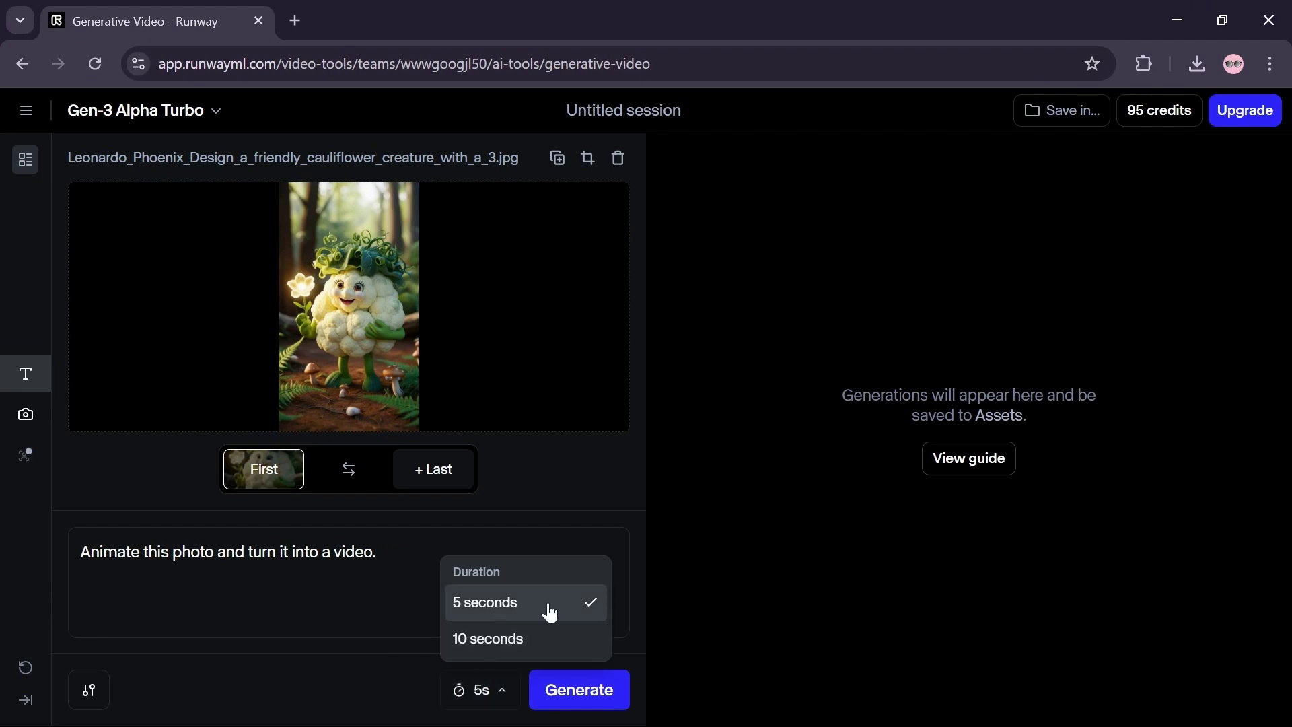
left_click(531, 644)
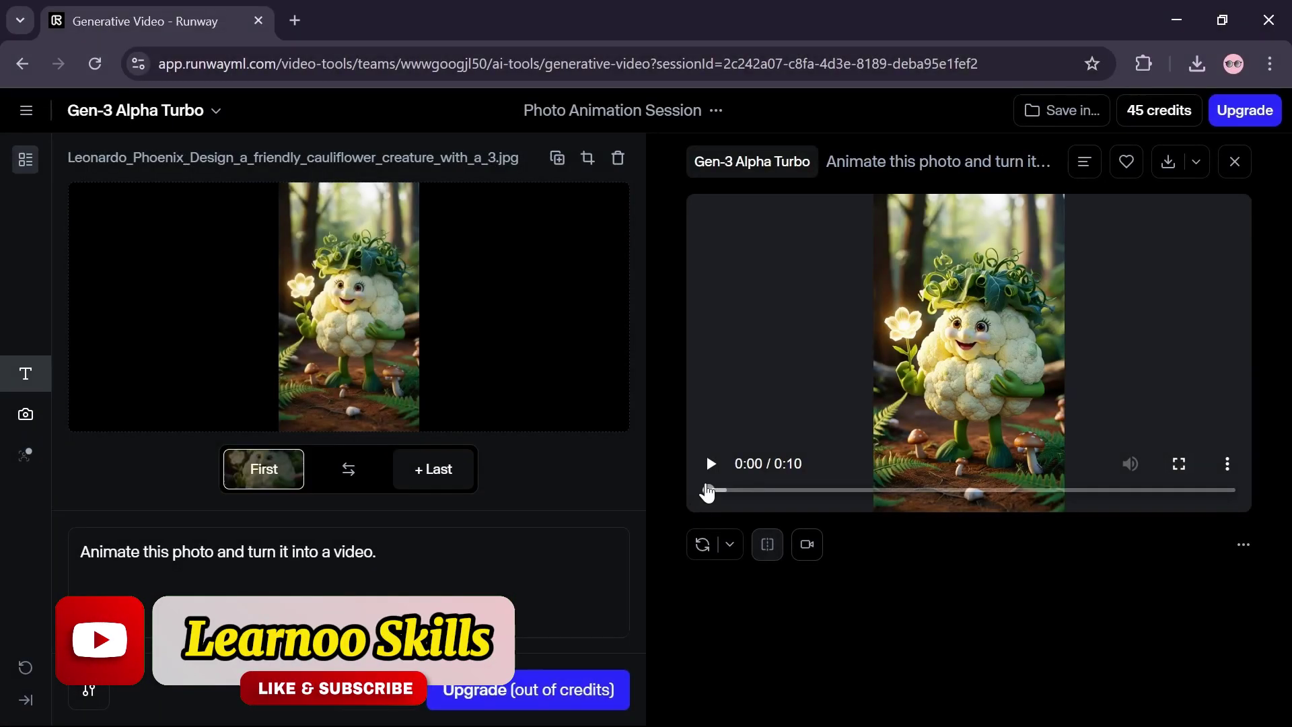
Step: Play the 10-second cauliflower creature video and download it as an MP4
left_click(711, 465)
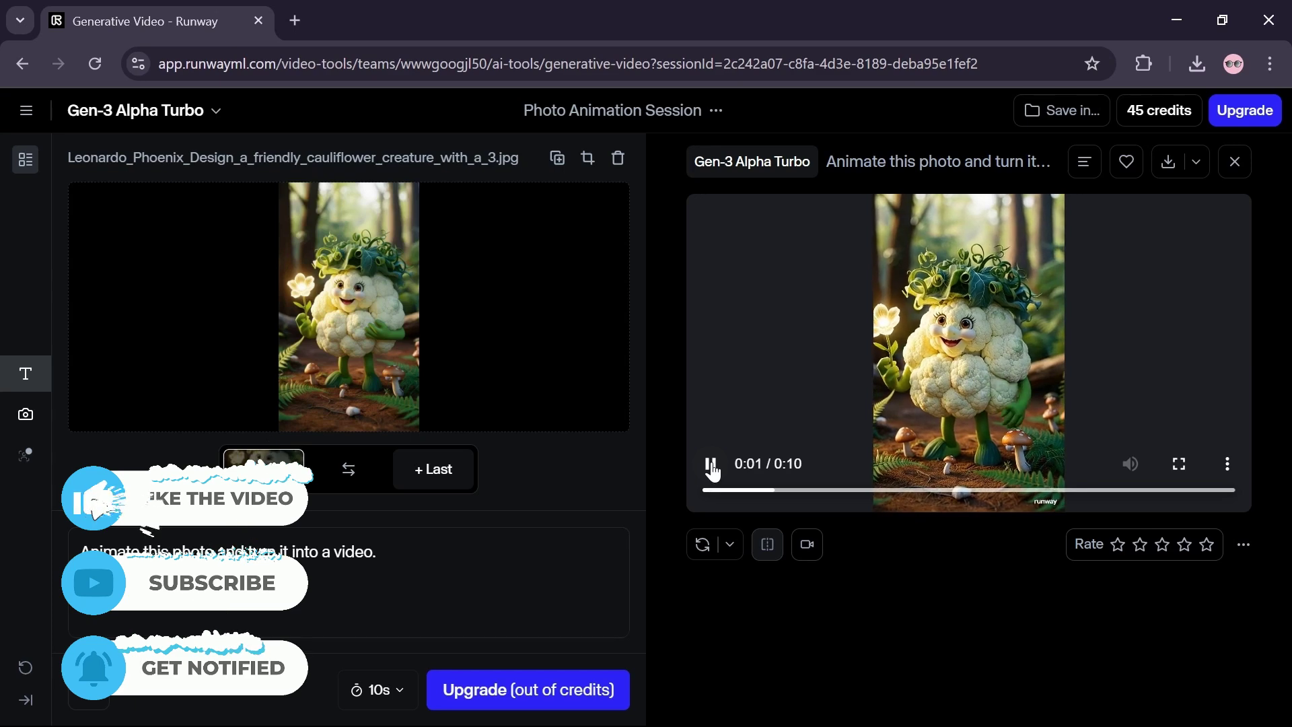
left_click(1196, 169)
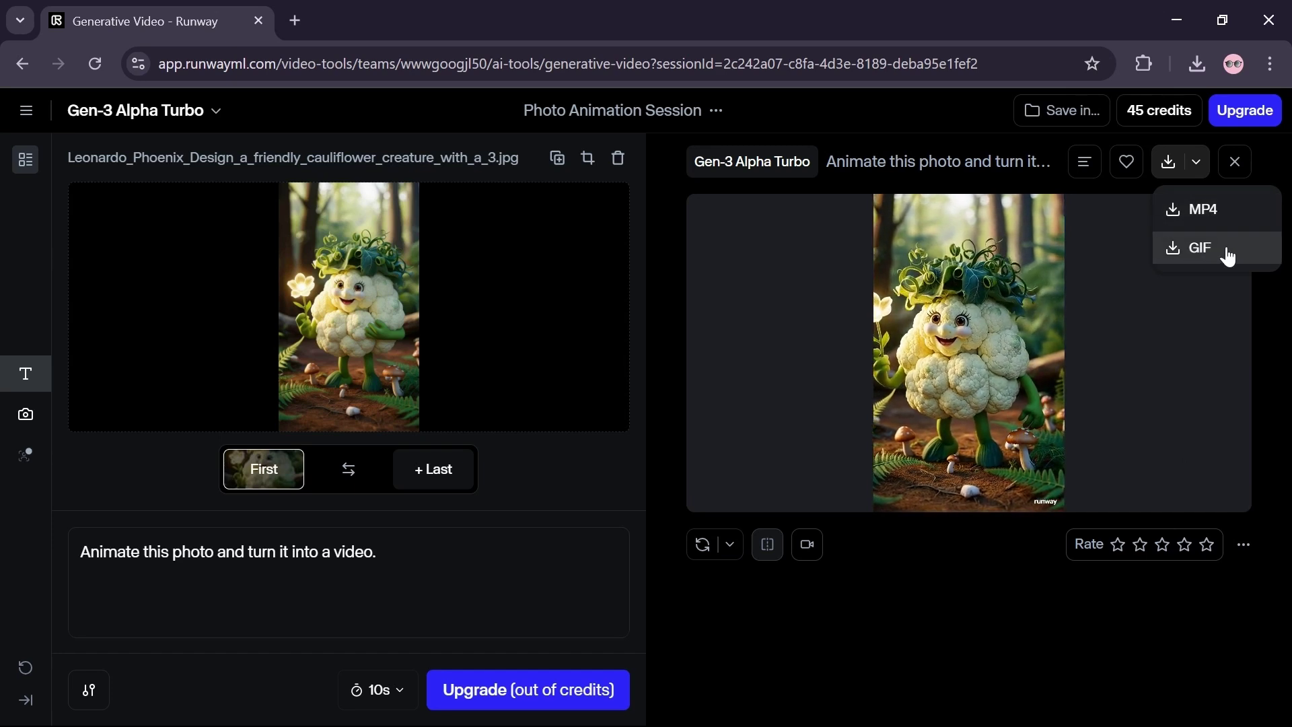
left_click(1211, 212)
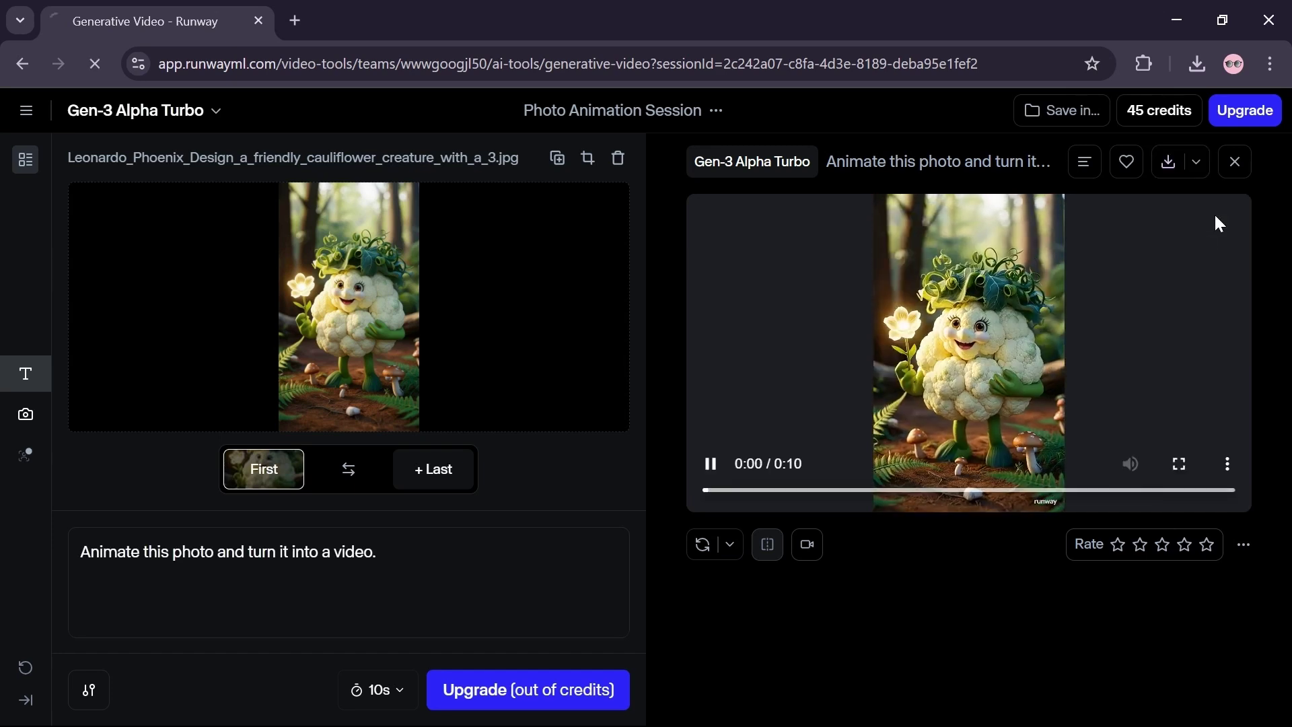